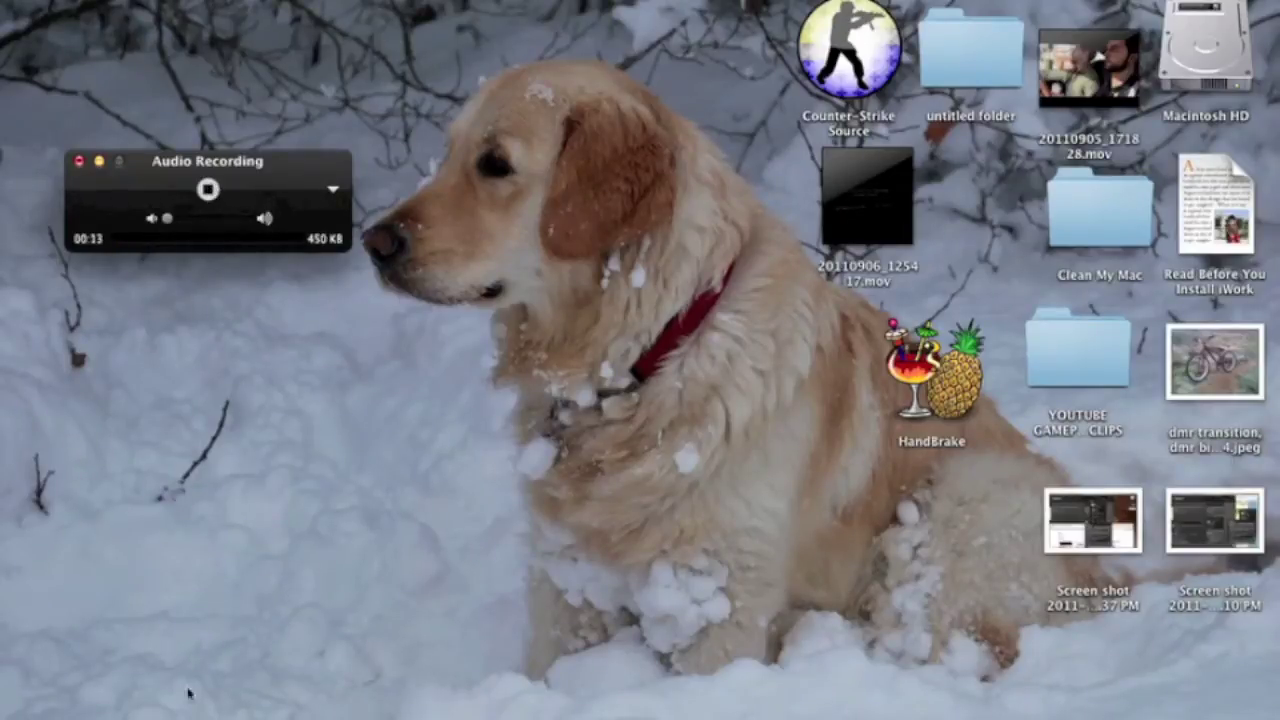
- Search for "prey" in the web browser and open the preyproject.com site
mouse_move(175, 700)
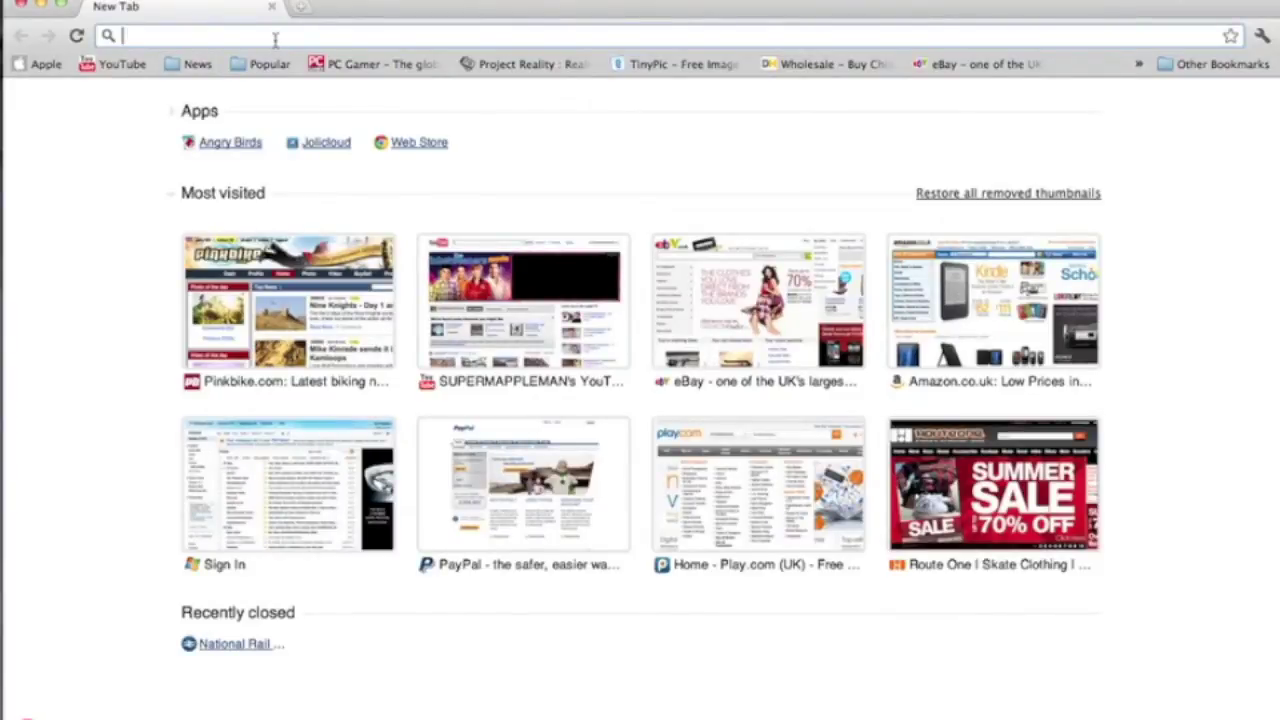
text(pre)
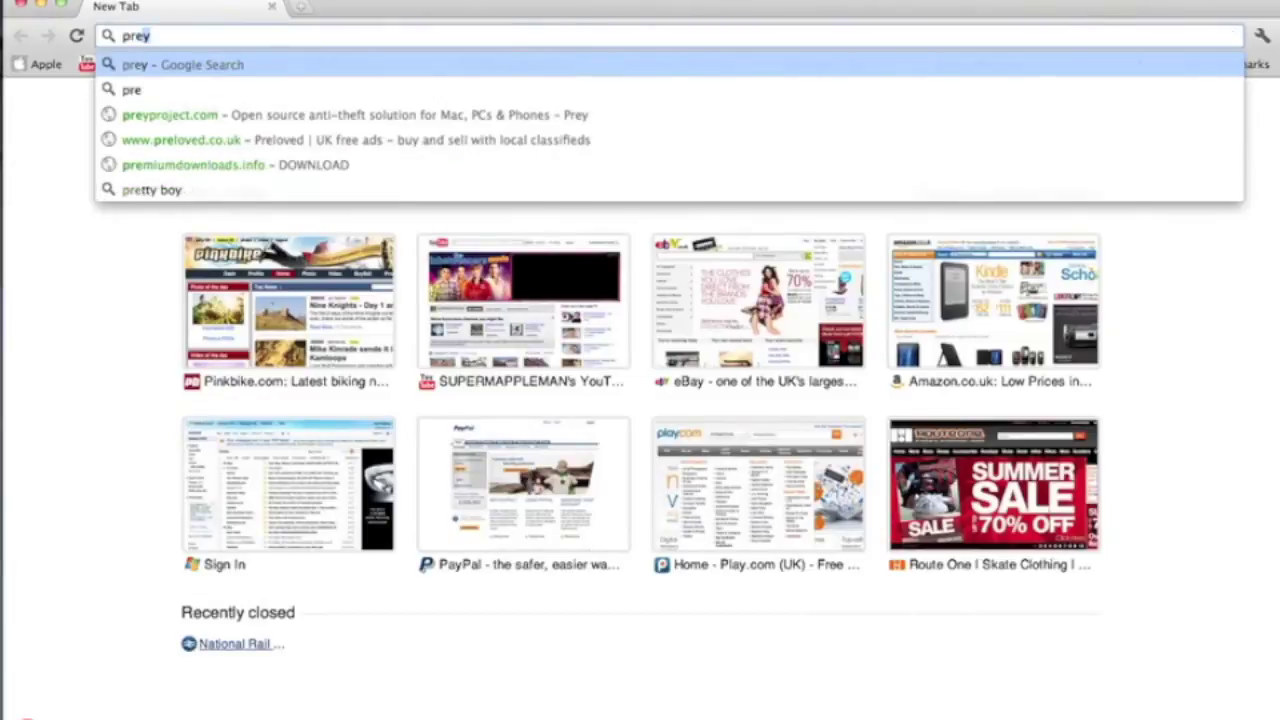
text(y)
key(Return)
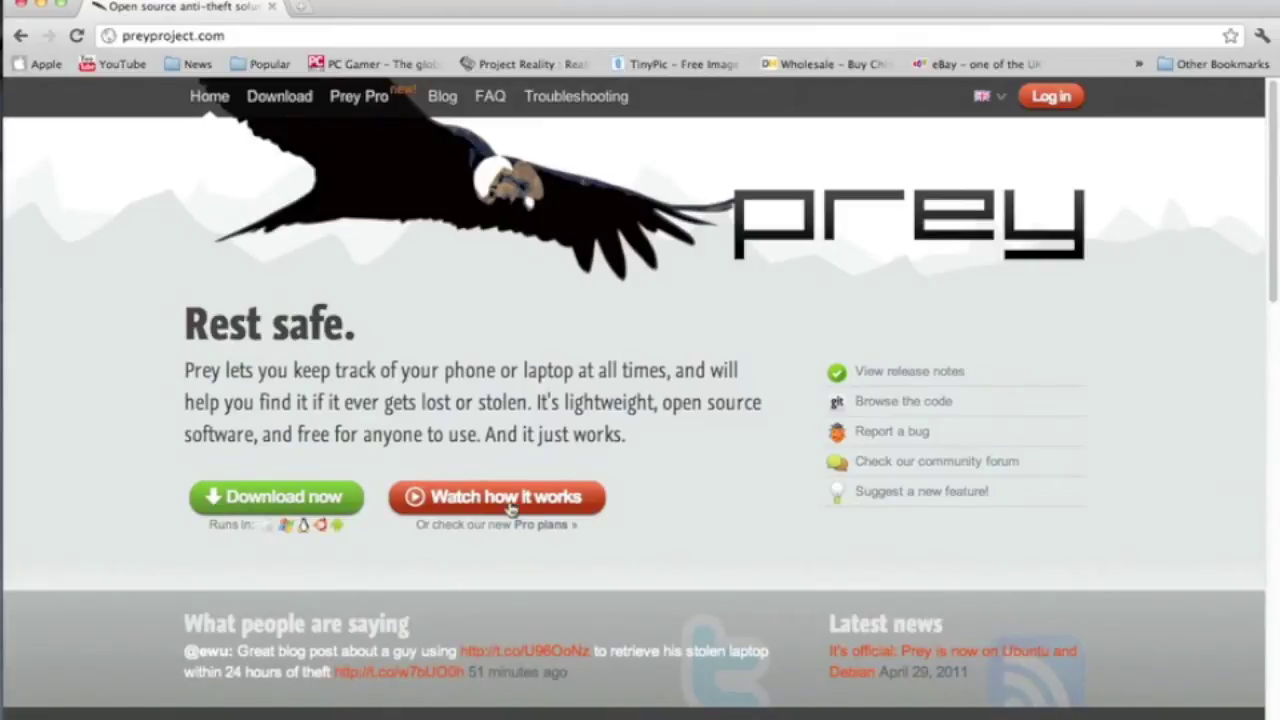
- Look over the Prey home page, including the supported systems and the How it works section
scroll(511, 510, down, 1)
scroll(511, 510, down, 1)
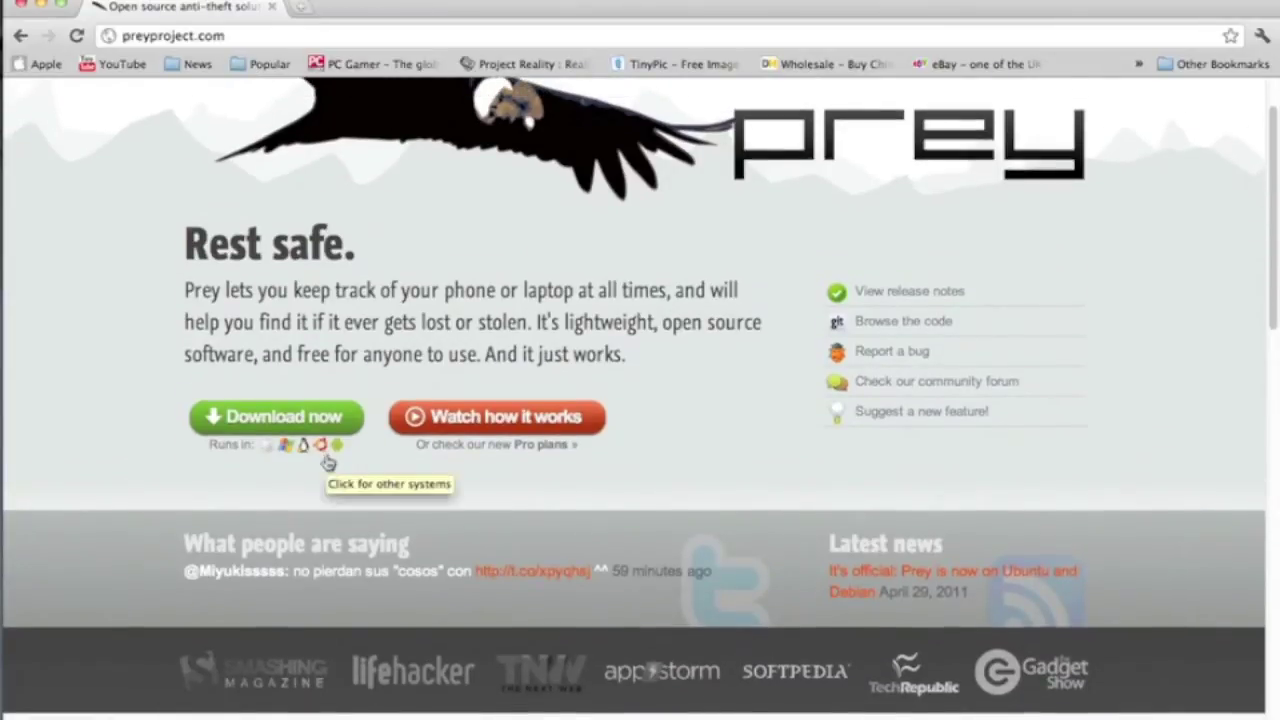
scroll(306, 449, down, 3)
scroll(415, 385, down, 10)
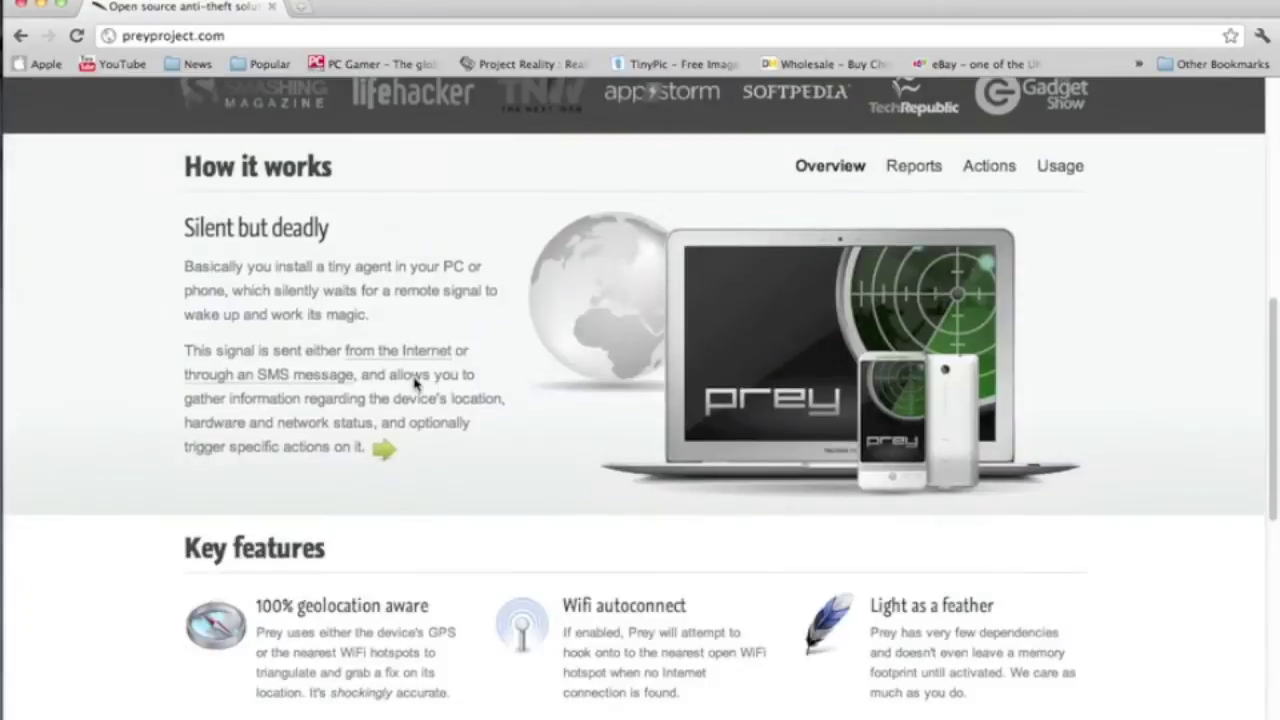
scroll(415, 385, up, 13)
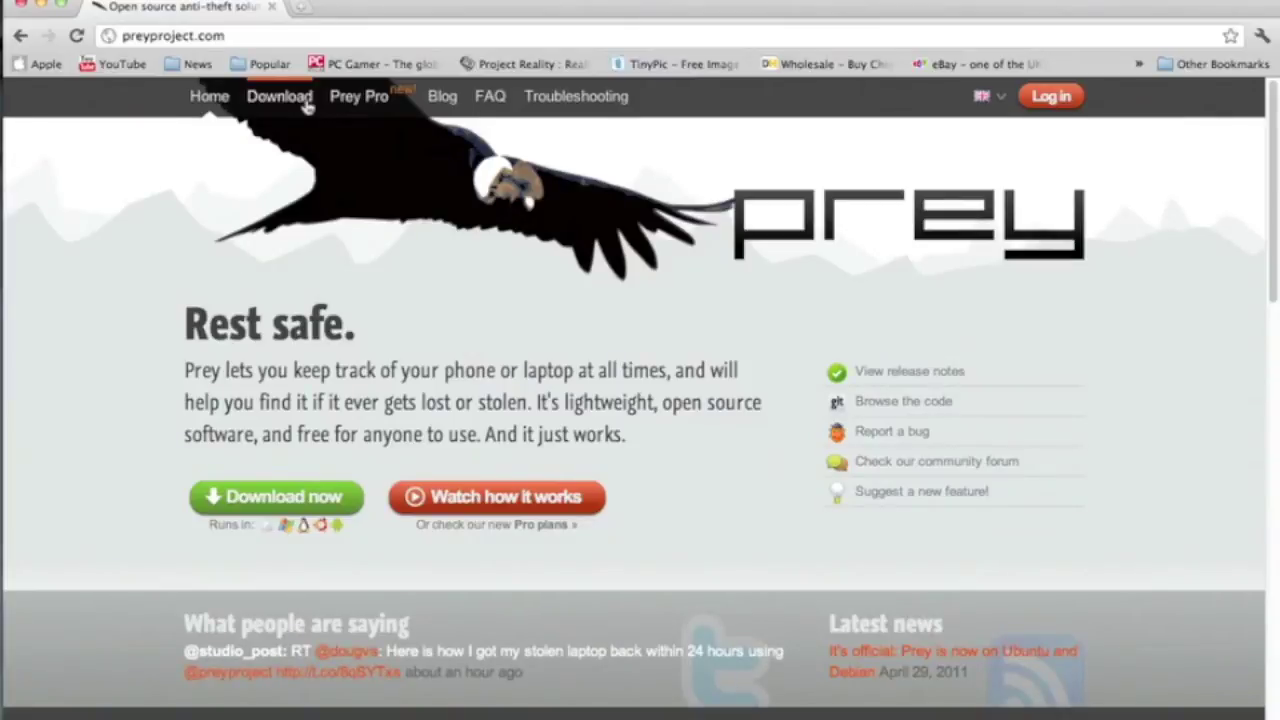
- Open the Prey blog and find the post about signing up for the iOS private beta
click(436, 100)
scroll(390, 360, down, 8)
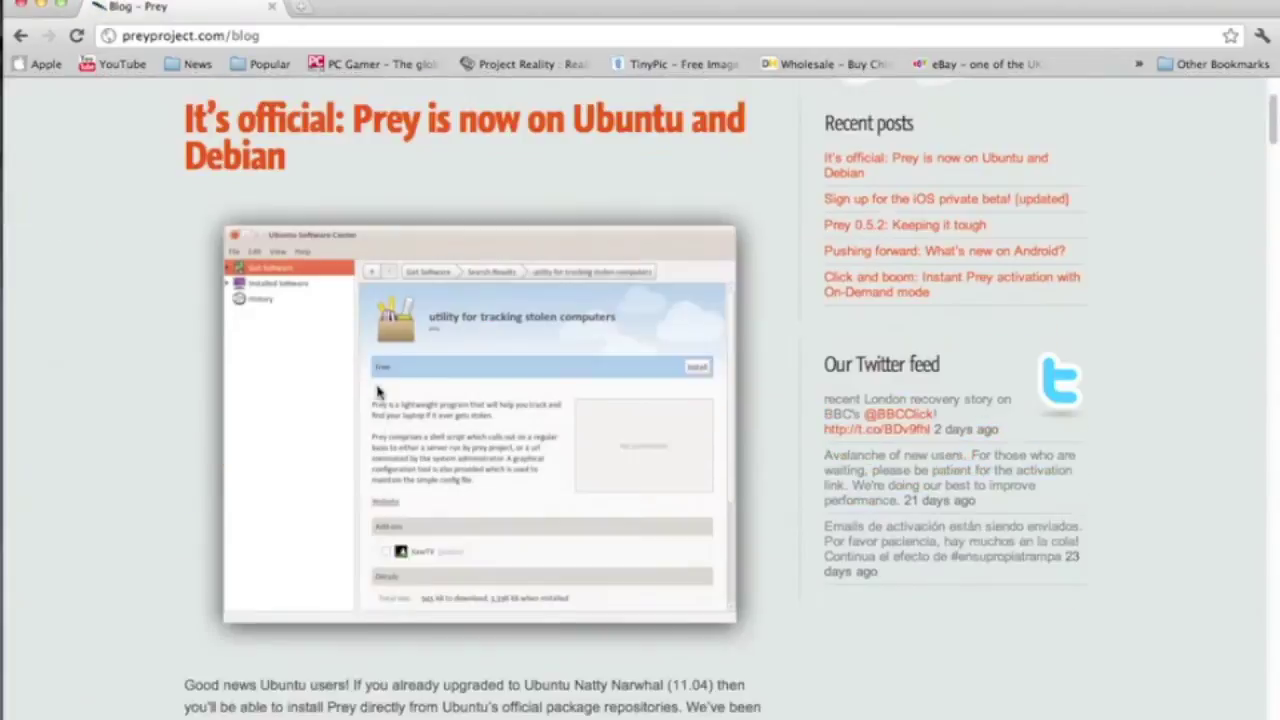
scroll(378, 390, down, 10)
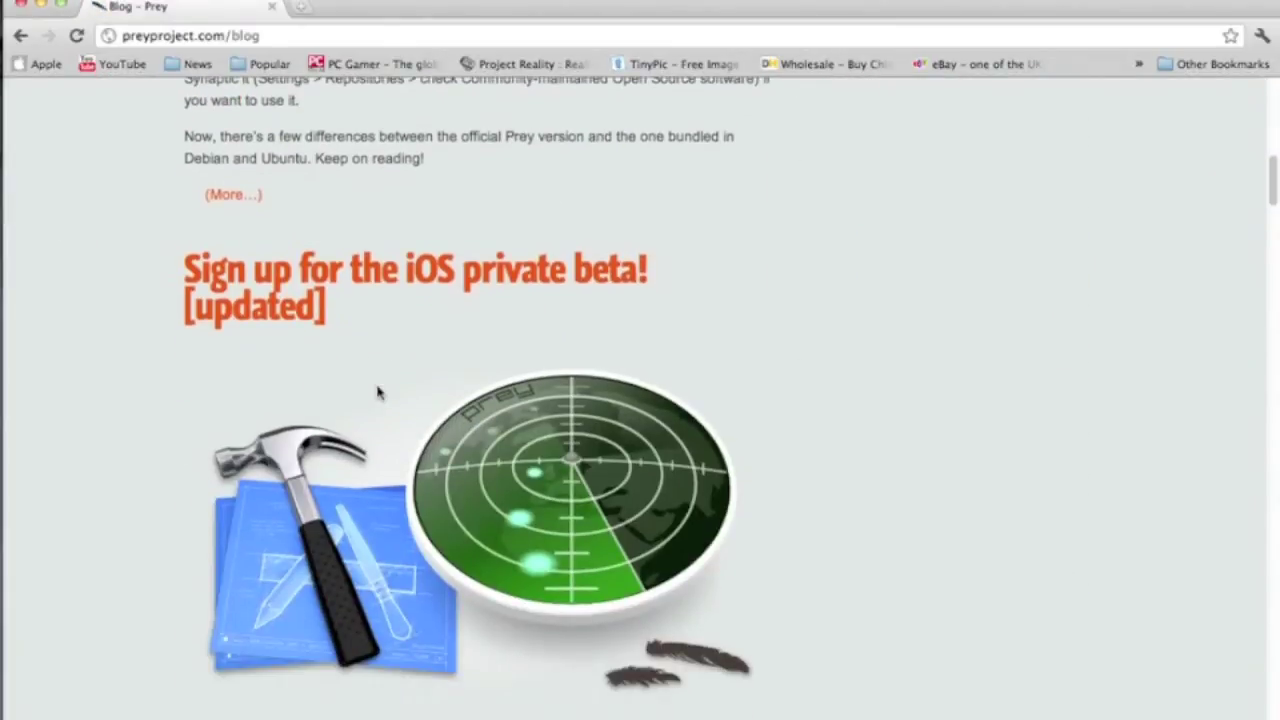
scroll(378, 390, down, 1)
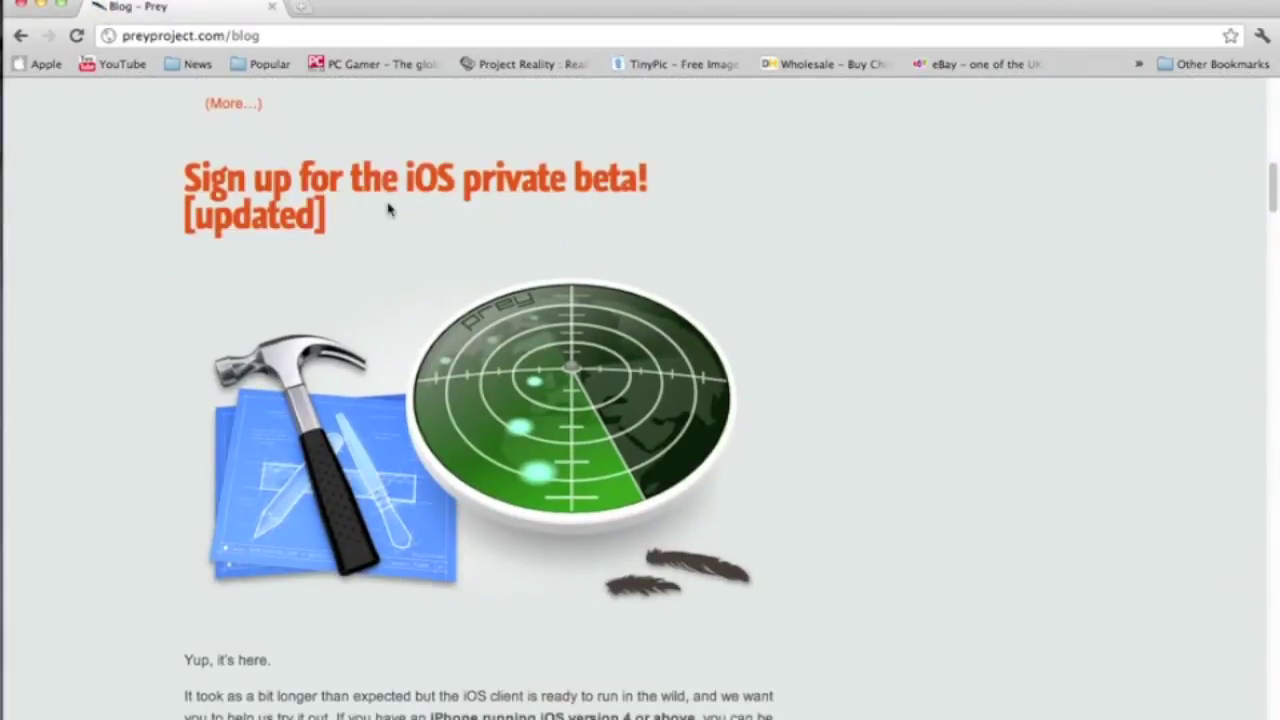
scroll(436, 224, down, 5)
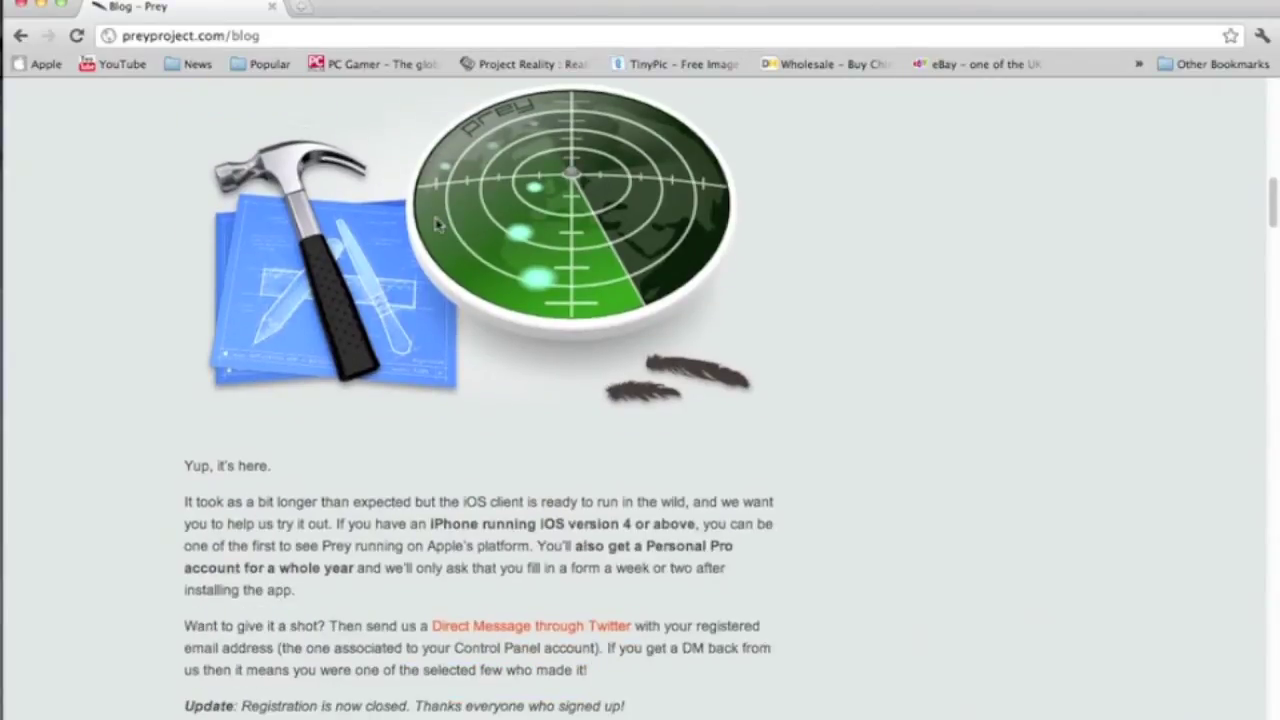
scroll(436, 224, down, 2)
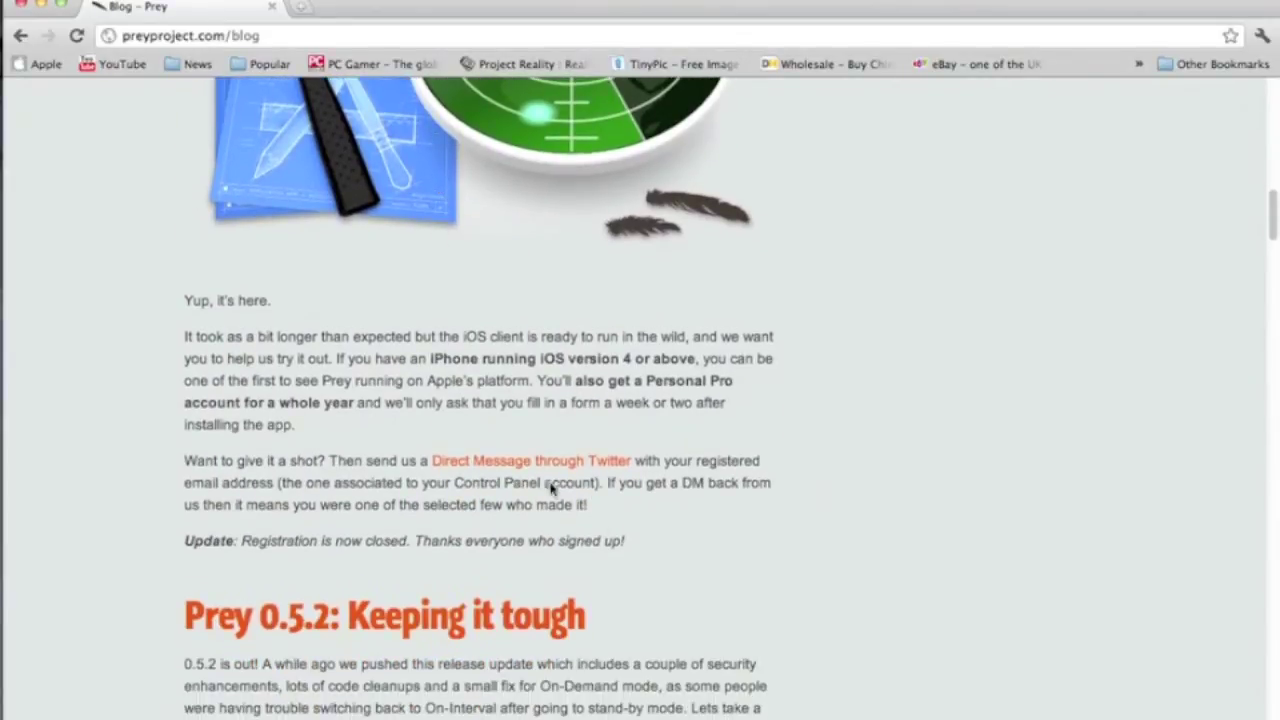
- Read the iOS private beta post, highlighting its registration update and the iPhone version requirement
drag(636, 548, 227, 543)
drag(431, 358, 628, 368)
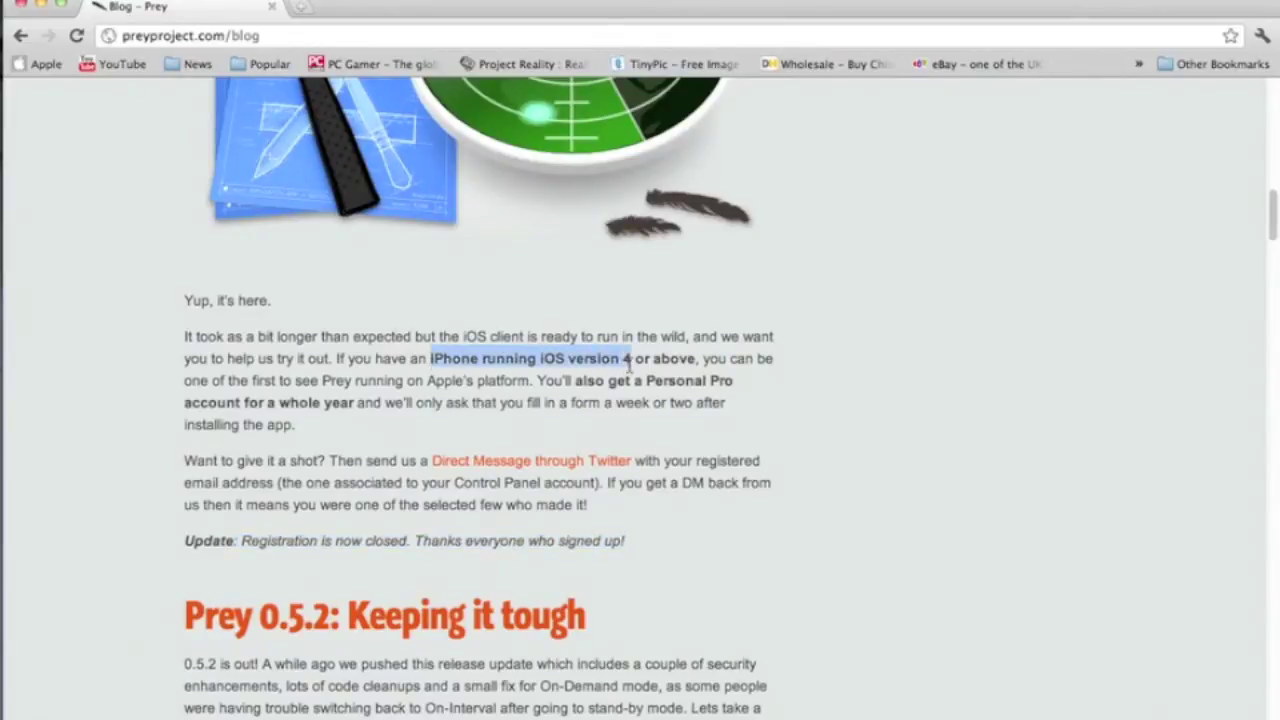
click(917, 274)
scroll(917, 274, up, 2)
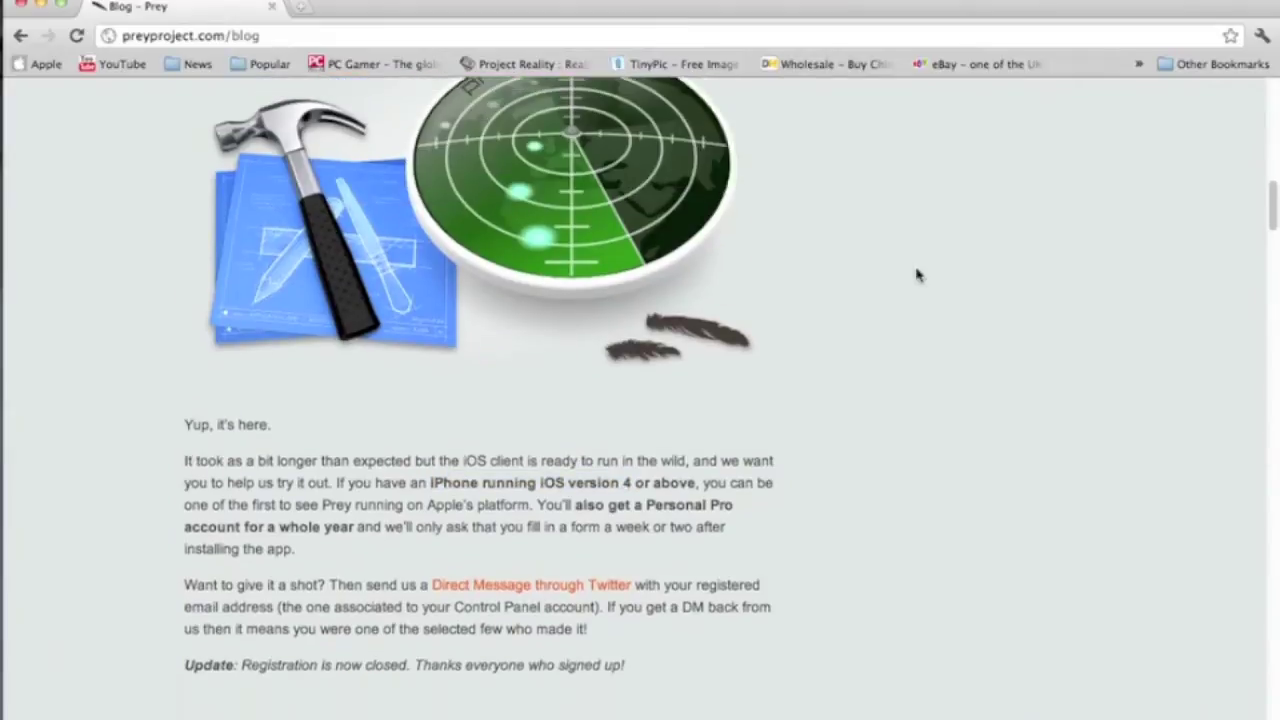
scroll(917, 274, down, 4)
scroll(917, 274, up, 3)
scroll(917, 274, up, 8)
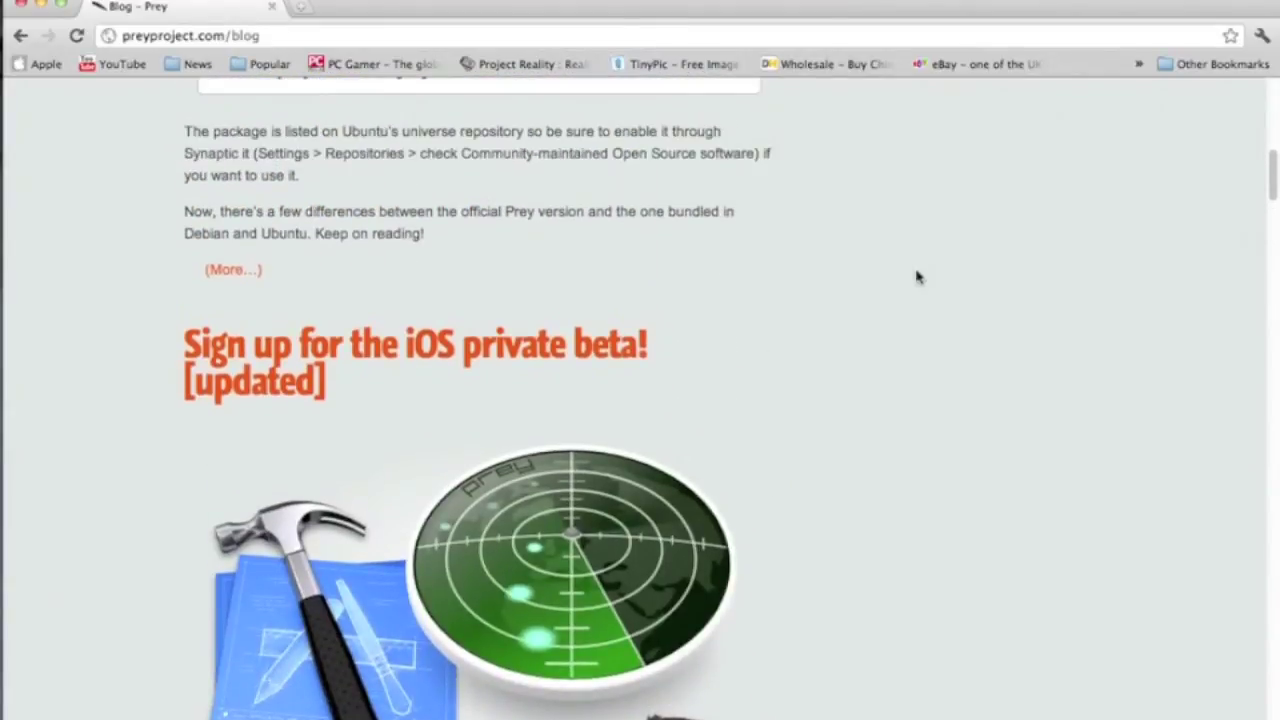
scroll(917, 276, down, 2)
scroll(871, 300, down, 3)
scroll(663, 306, up, 9)
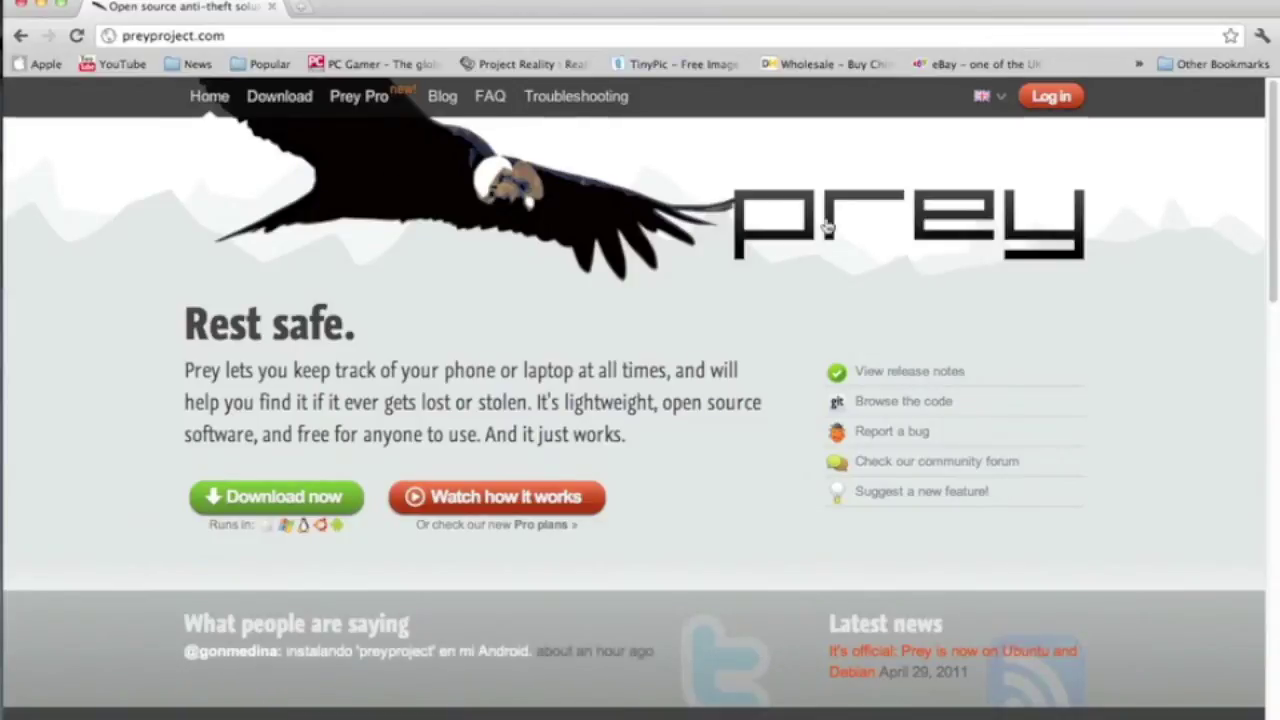
- Go to the Prey account login and bring up the tracked laptop's management page in the control panel
click(1062, 100)
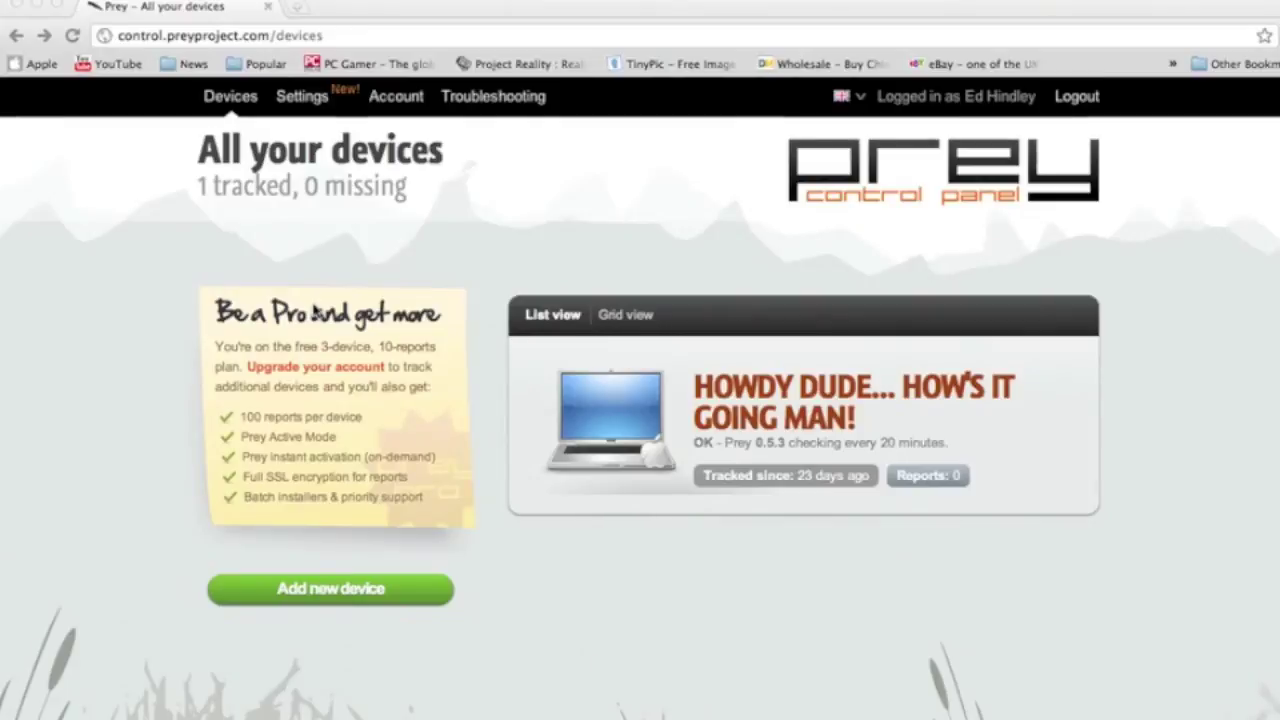
click(44, 37)
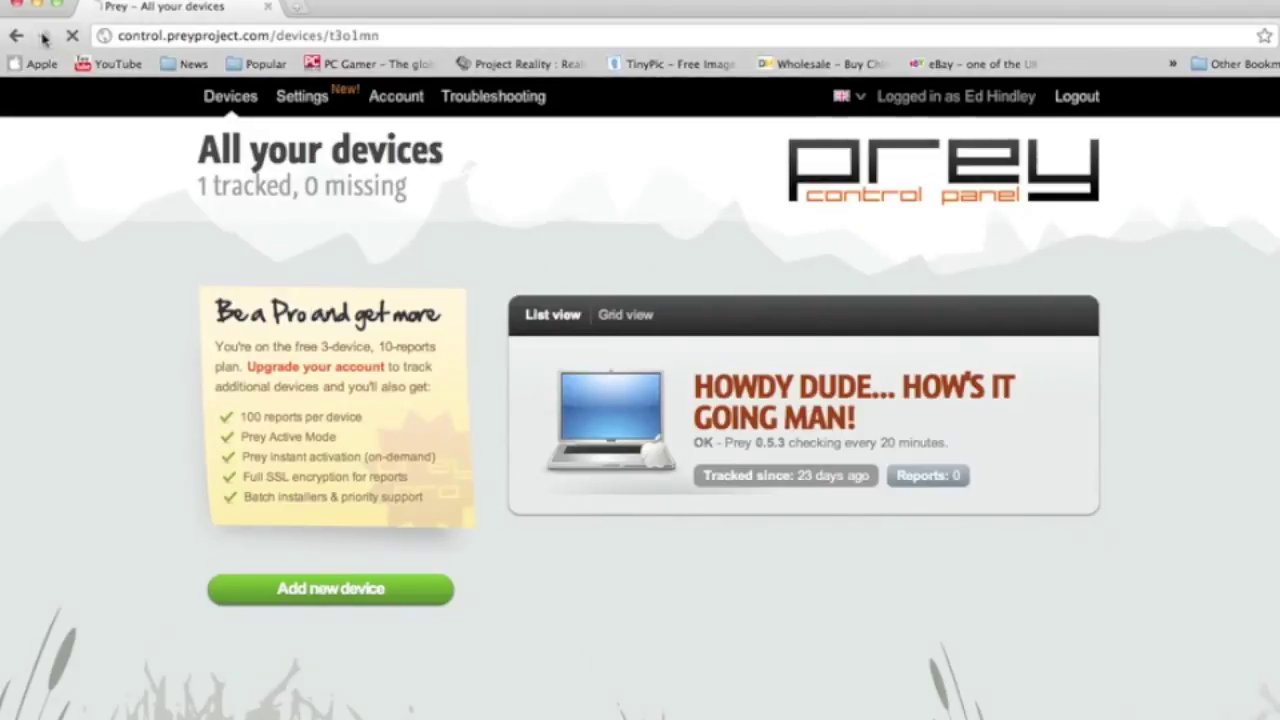
scroll(410, 326, up, 10)
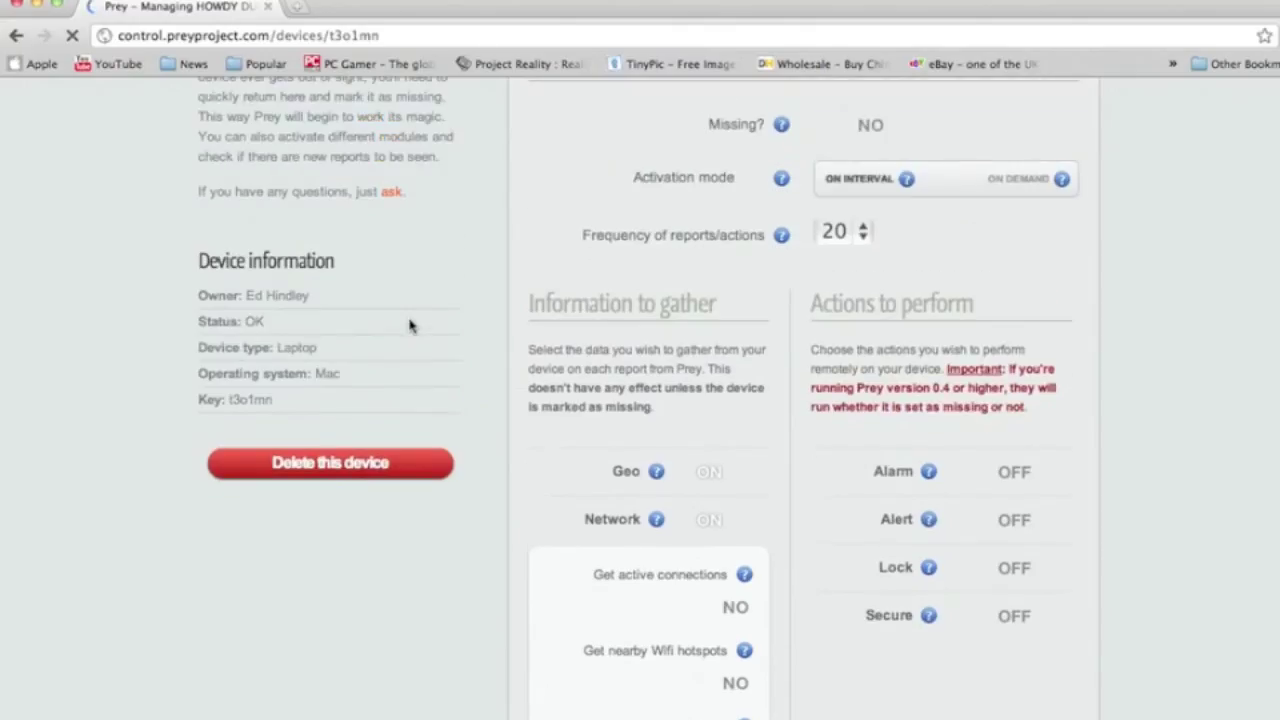
scroll(845, 338, down, 2)
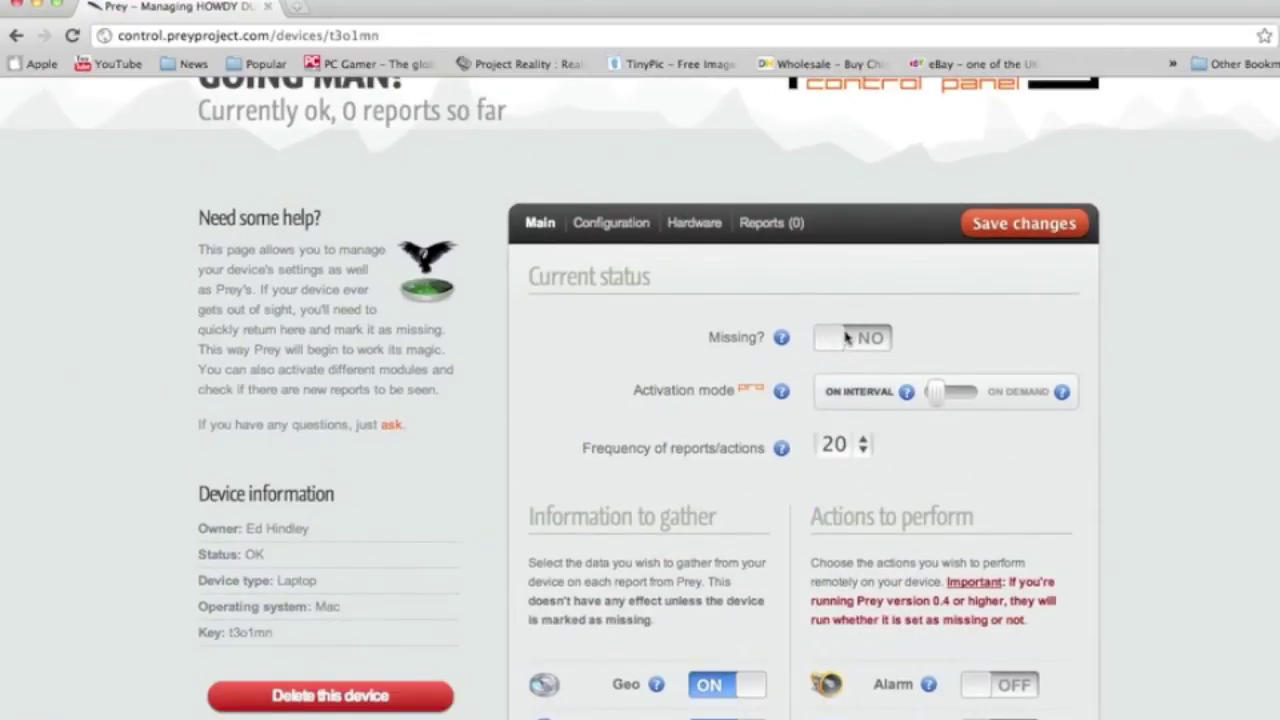
- Read the help for the laptop's Missing setting, switch it to Yes, and set it back to No
mouse_move(785, 336)
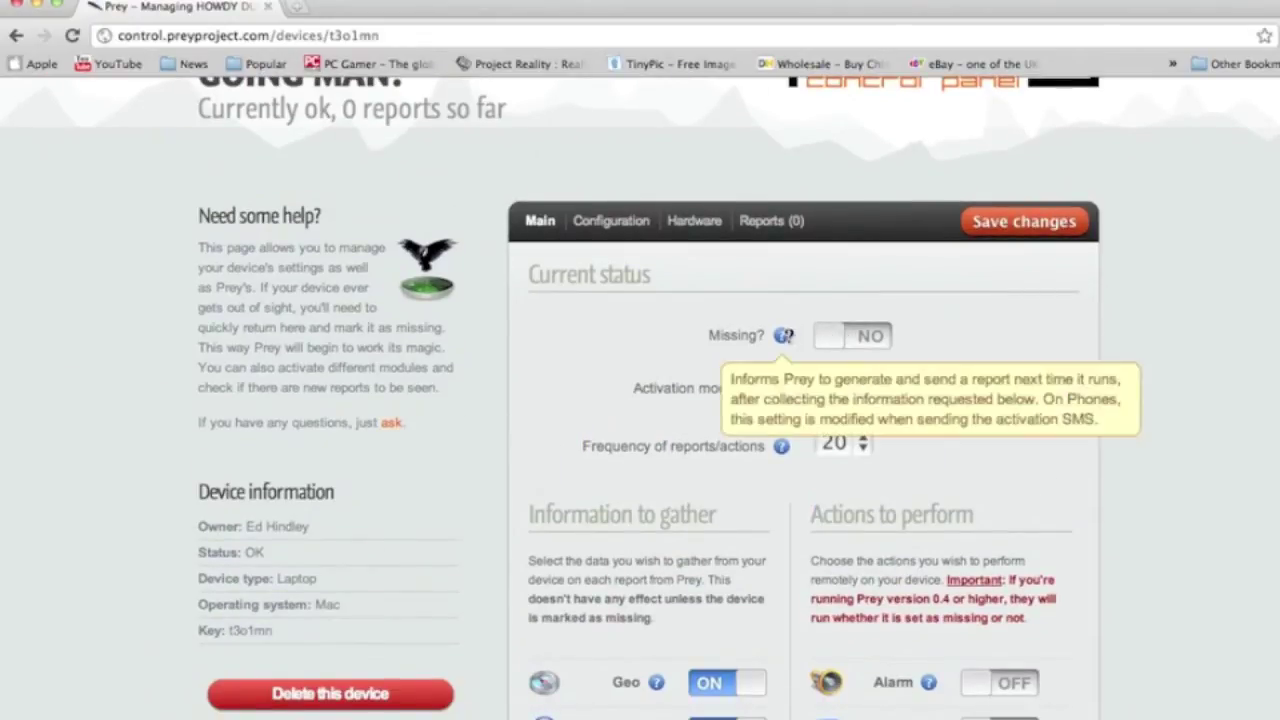
click(870, 335)
scroll(878, 342, down, 2)
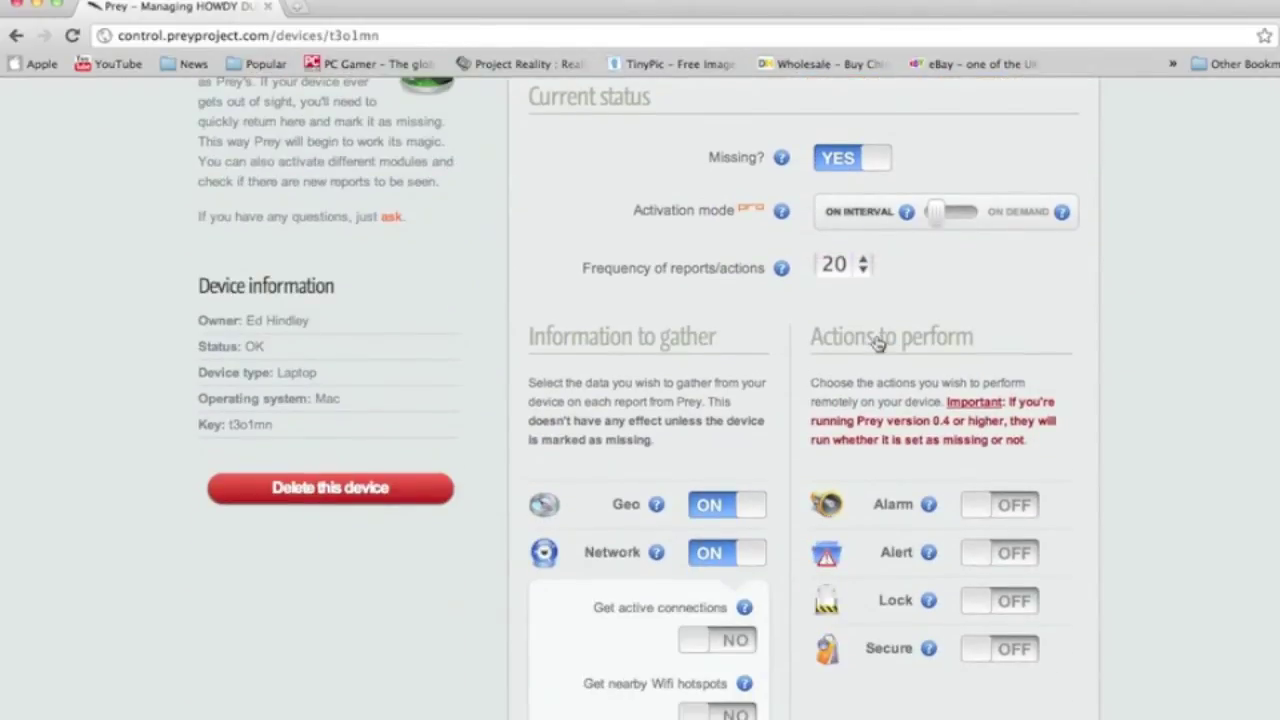
scroll(878, 343, down, 2)
scroll(880, 345, up, 5)
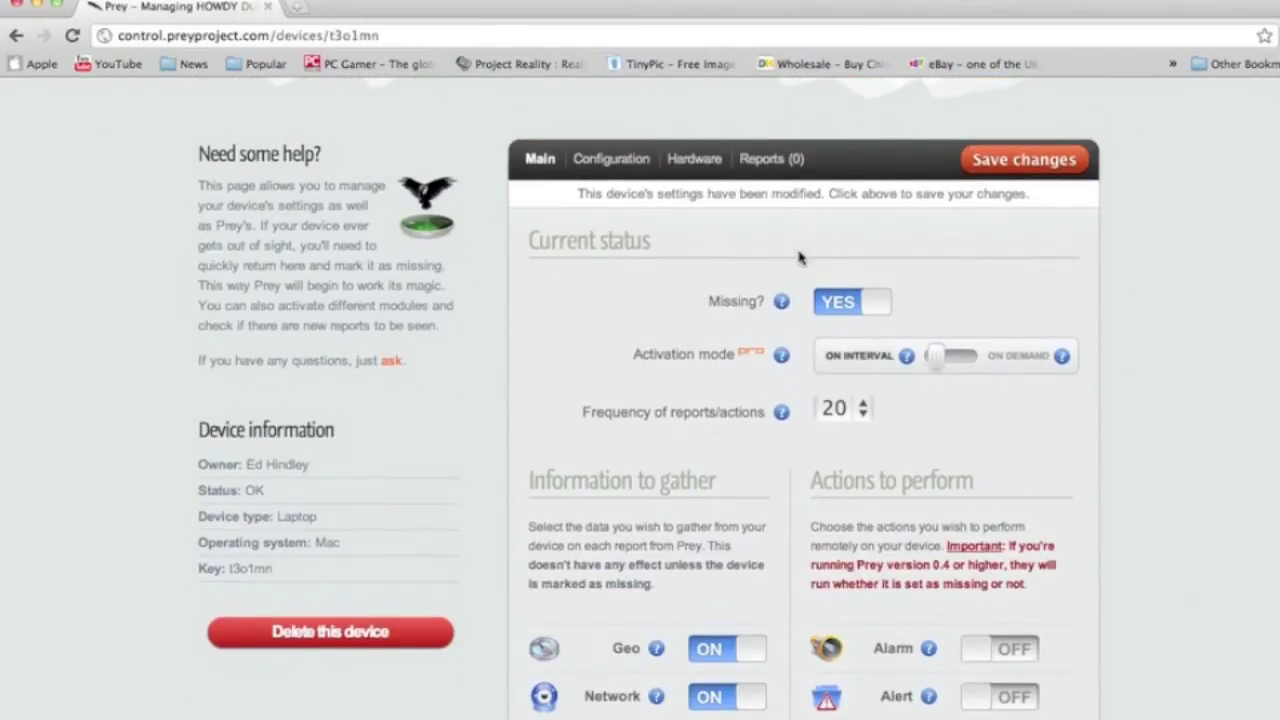
scroll(800, 258, down, 10)
scroll(800, 259, up, 8)
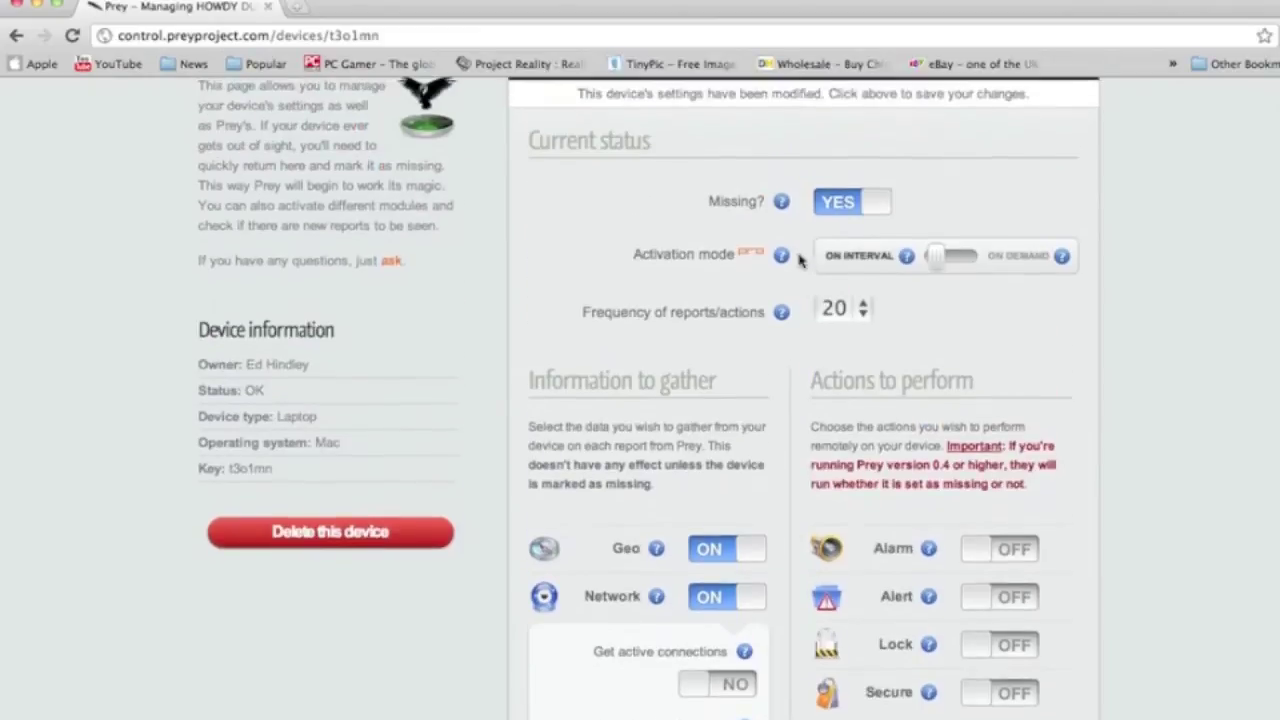
scroll(800, 260, up, 2)
click(849, 322)
- Examine the Information to gather options for the laptop, covering Geo, Network, Session and Webcam
scroll(774, 400, down, 5)
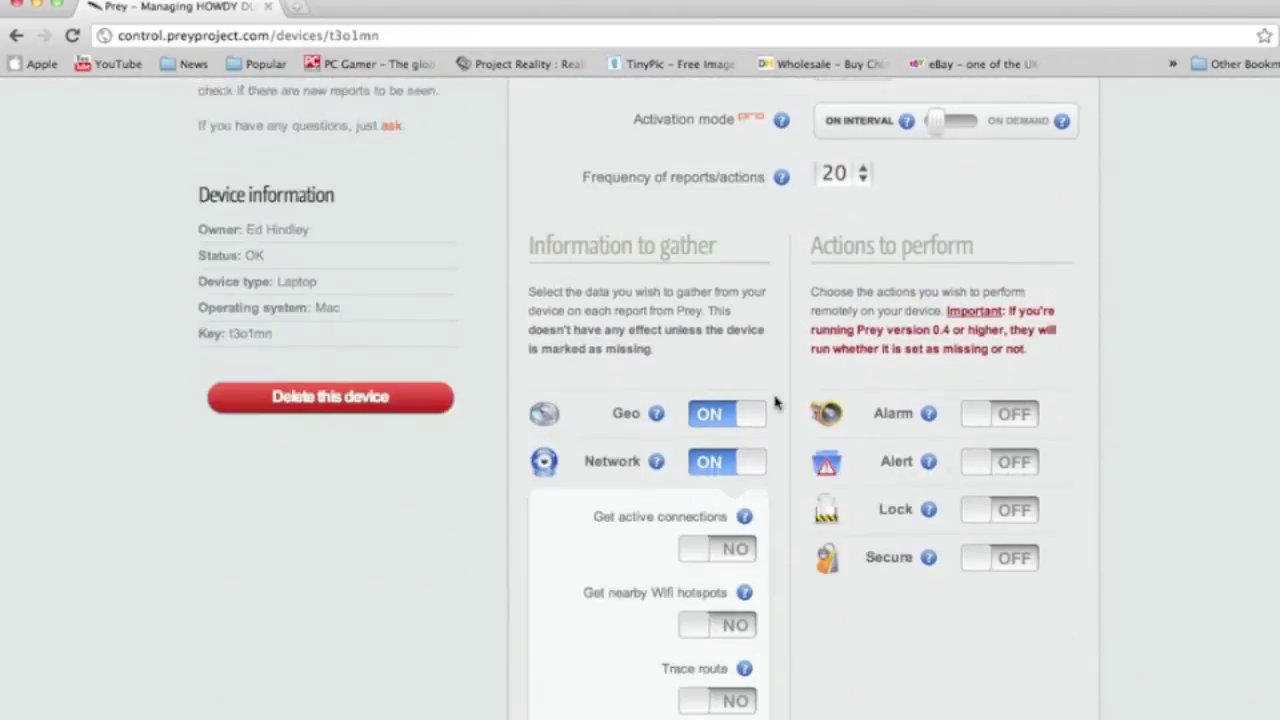
scroll(774, 401, down, 2)
scroll(787, 398, down, 3)
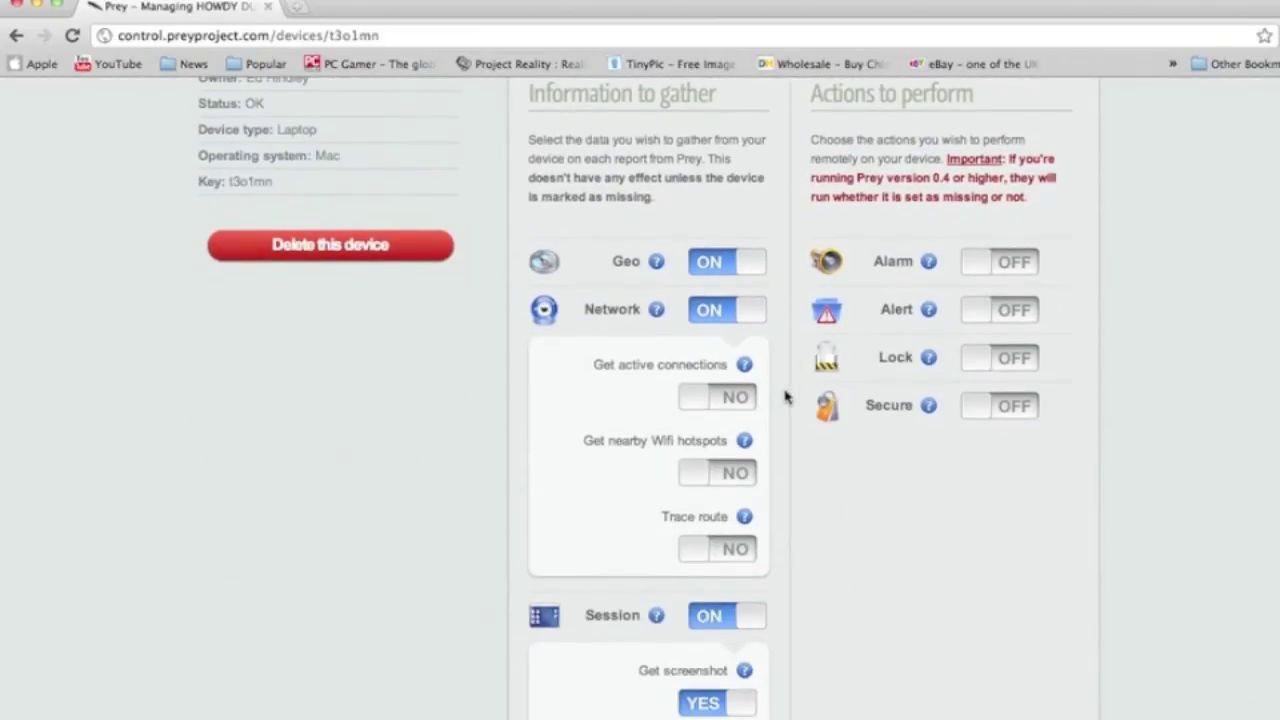
scroll(787, 398, up, 2)
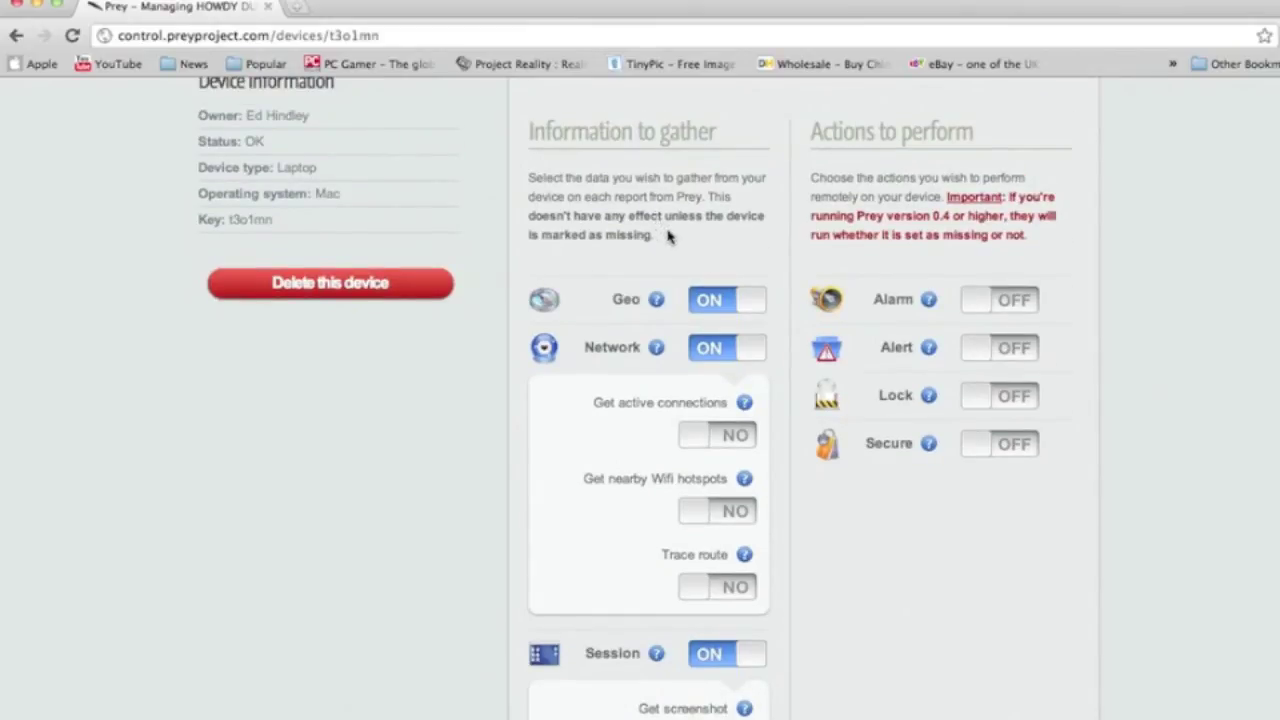
scroll(668, 237, down, 3)
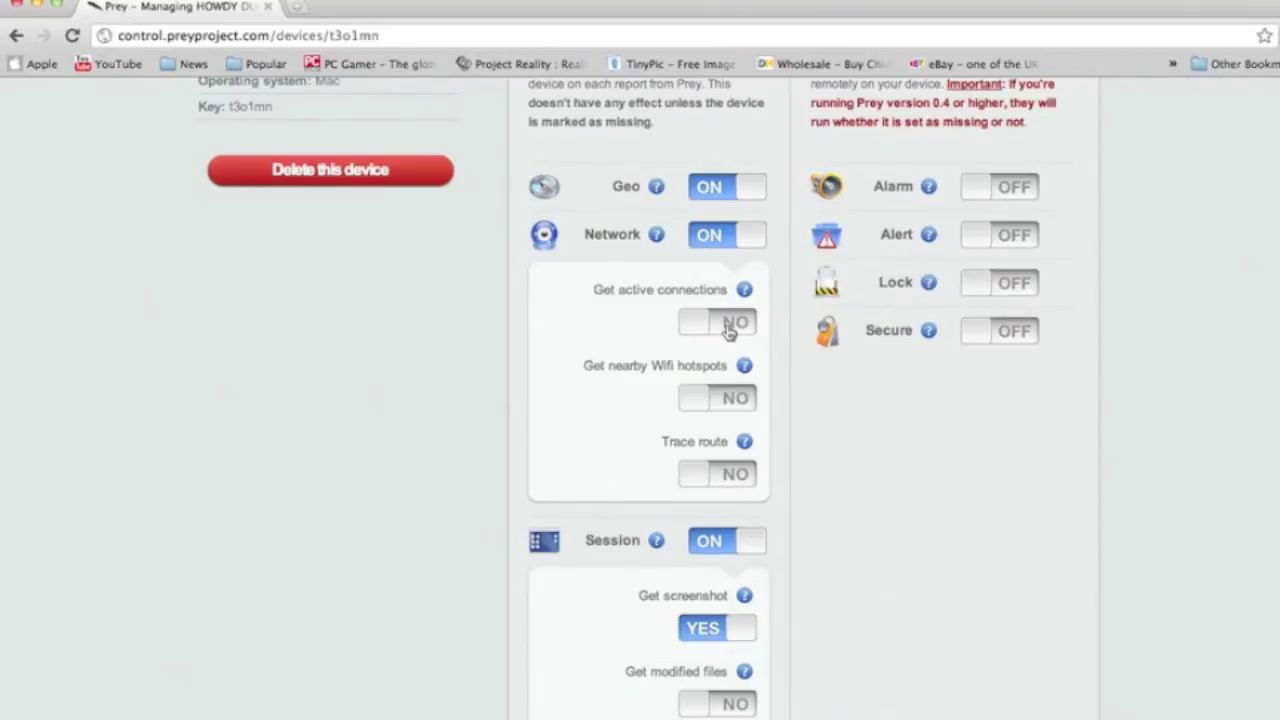
scroll(731, 325, down, 1)
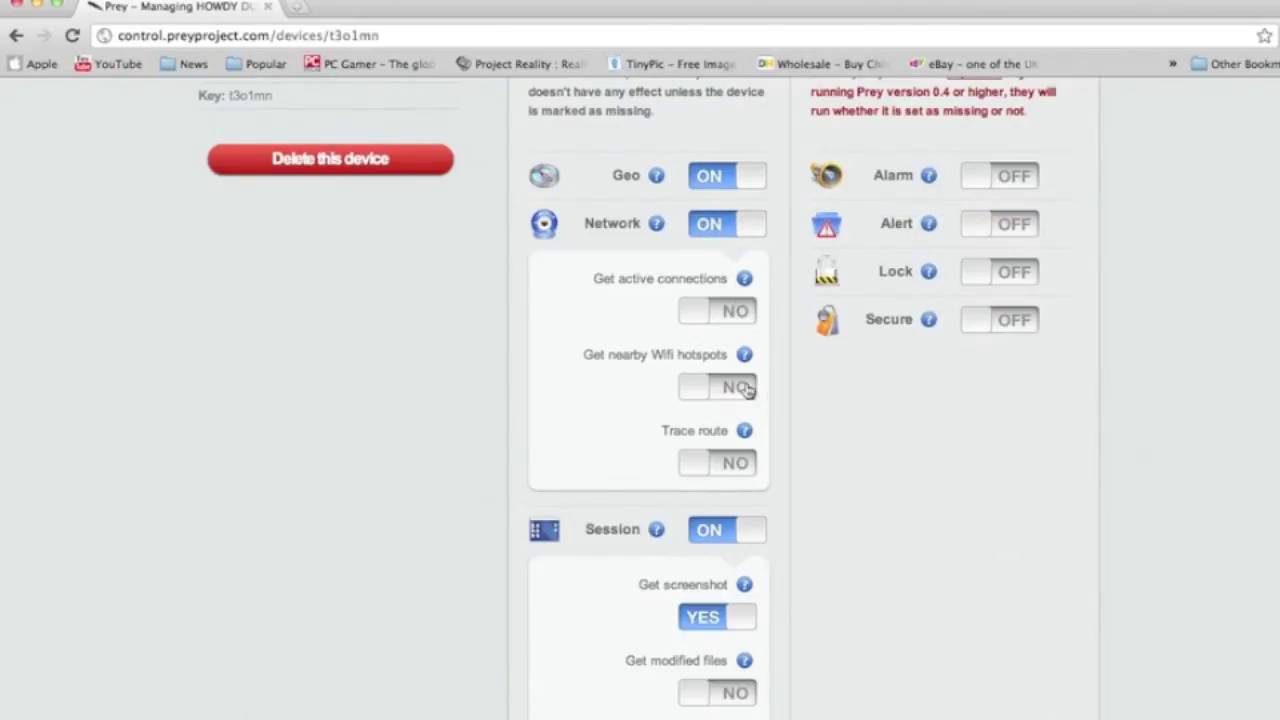
scroll(747, 390, down, 2)
scroll(731, 418, down, 3)
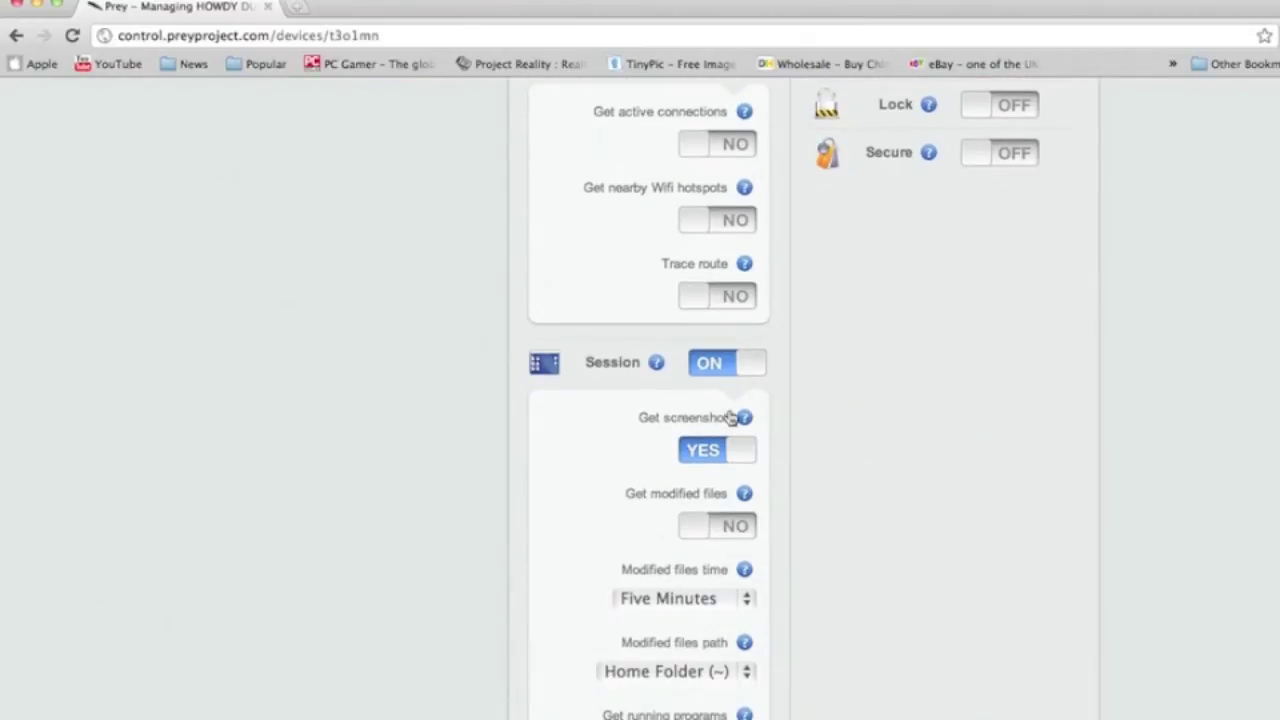
scroll(731, 418, down, 5)
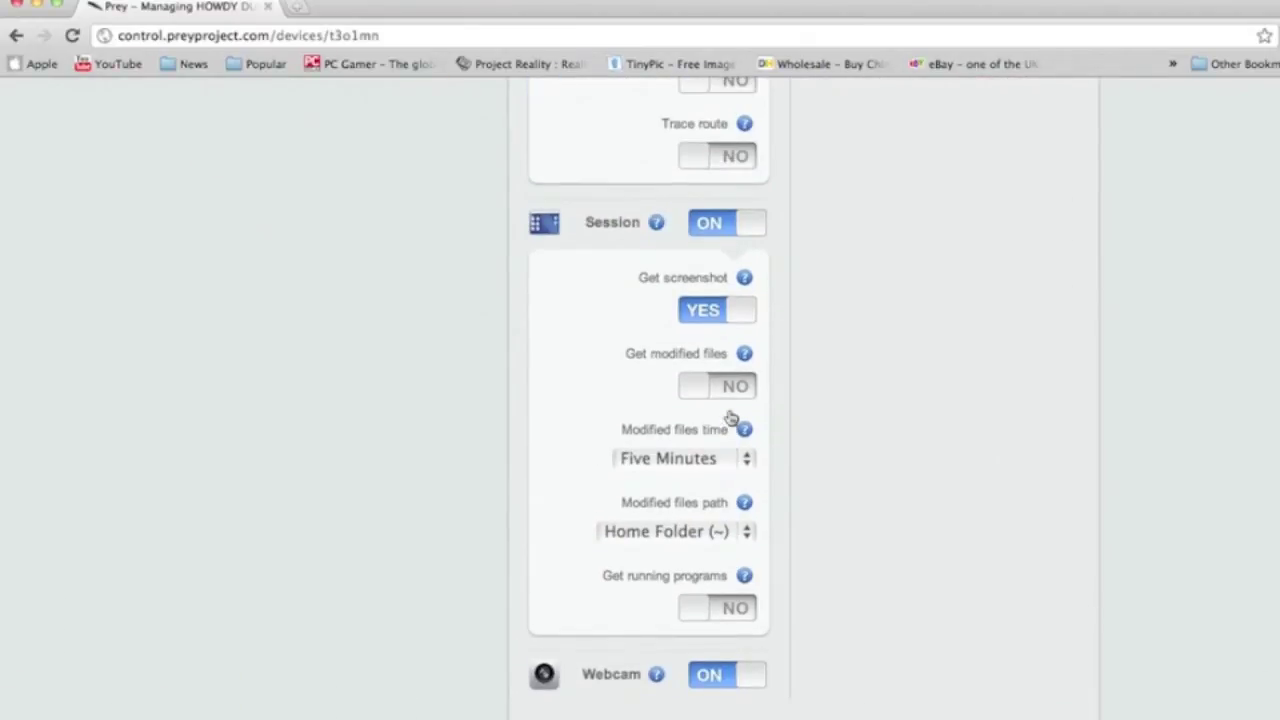
scroll(731, 418, up, 2)
scroll(731, 418, down, 4)
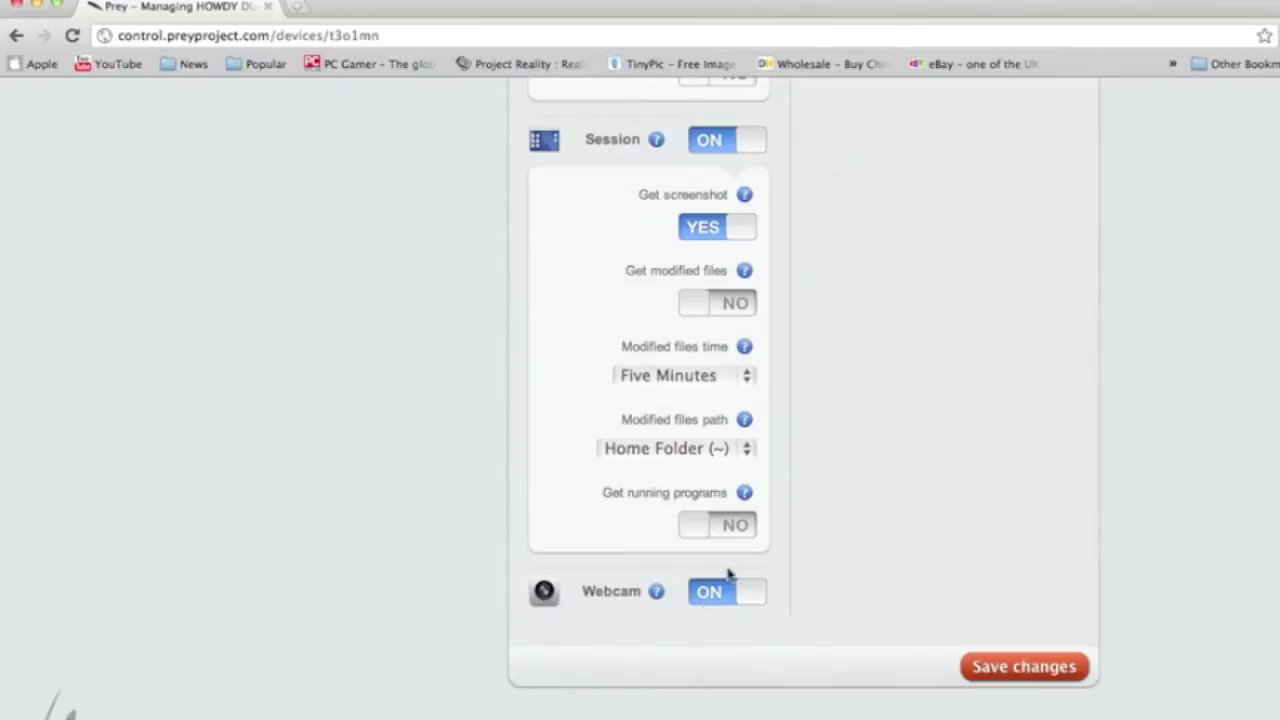
scroll(712, 595, up, 5)
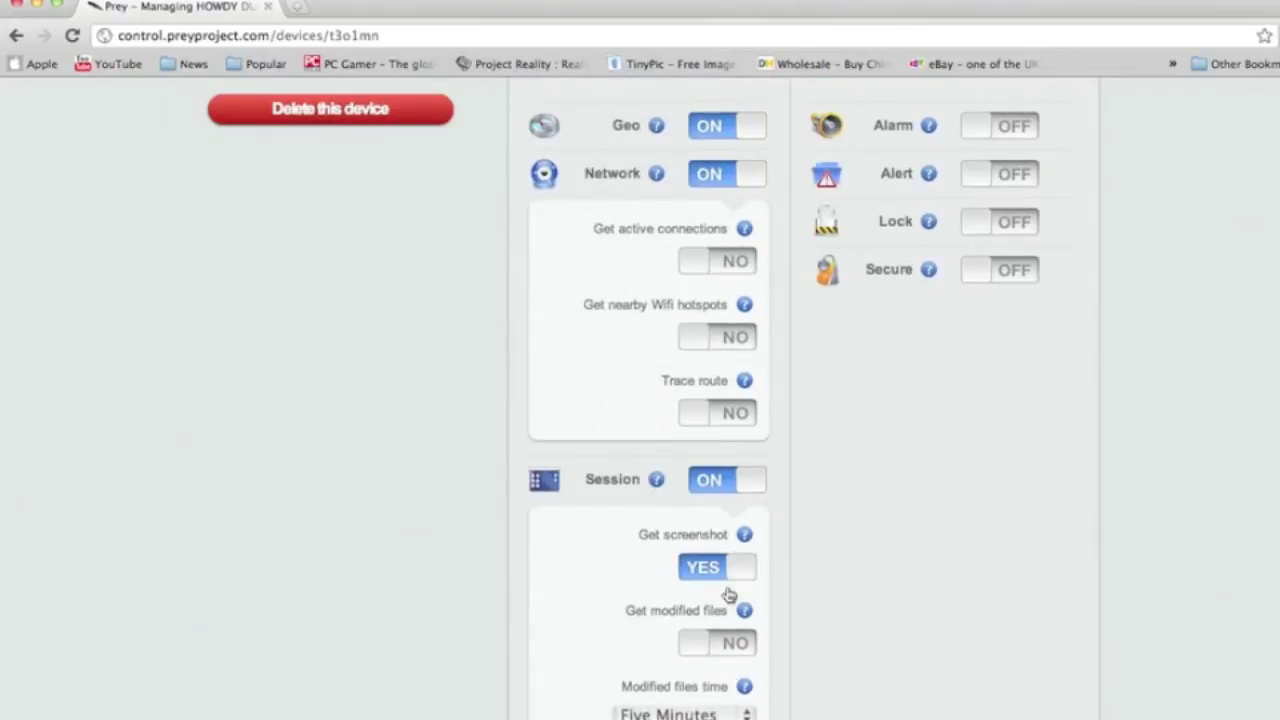
- Review the laptop's Actions to perform and its Current status settings
scroll(897, 330, up, 4)
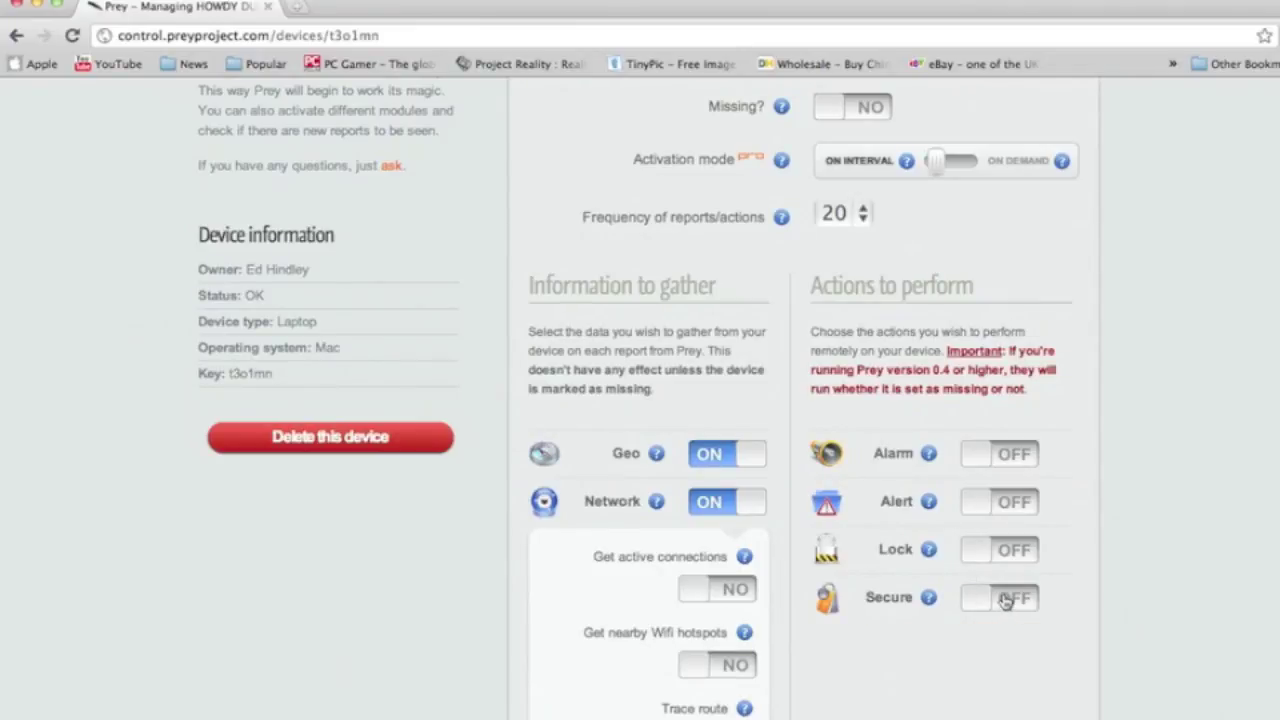
scroll(960, 540, up, 3)
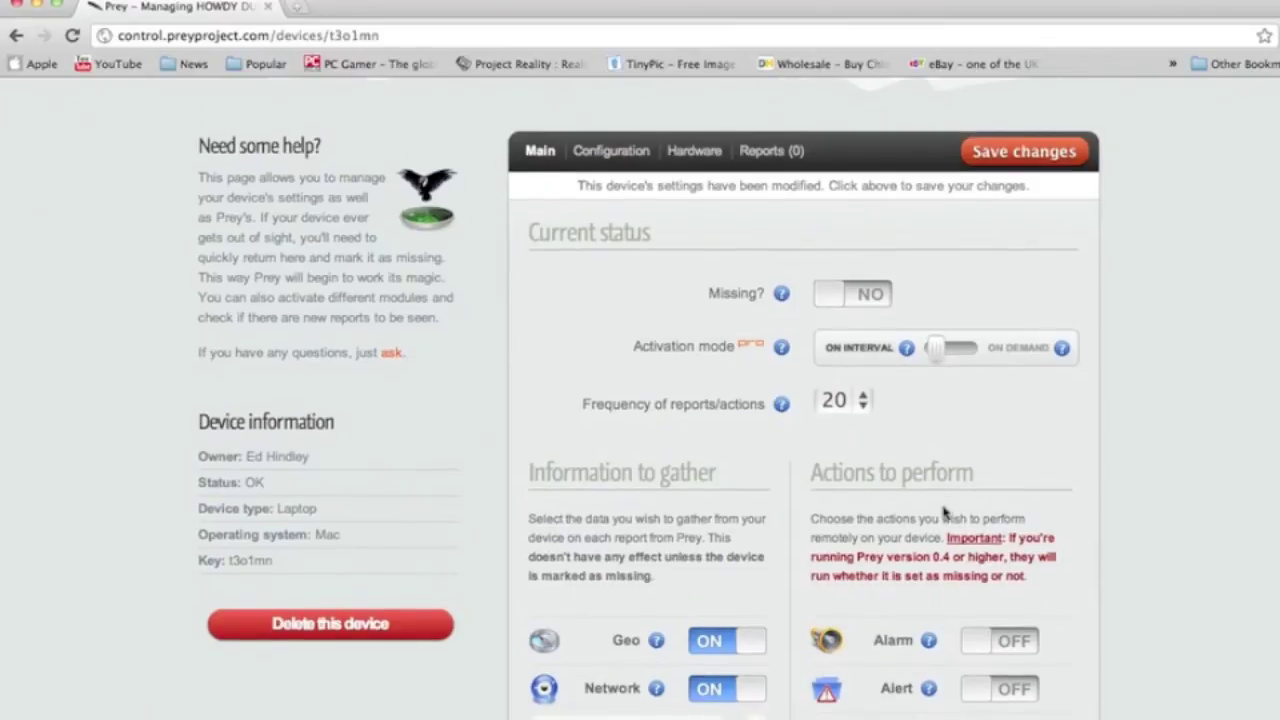
scroll(943, 512, down, 2)
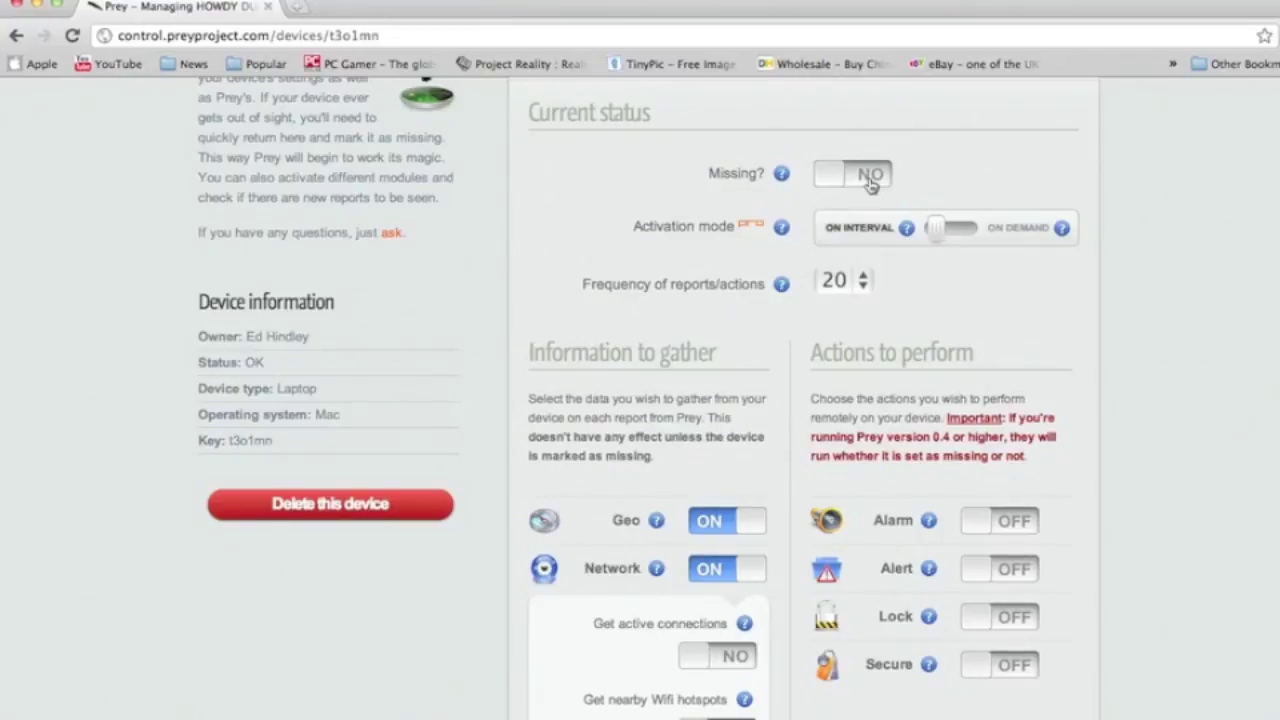
- Set Trace route, Get nearby Wifi hotspots and Get active connections to Yes in the laptop's Network options
scroll(766, 380, down, 5)
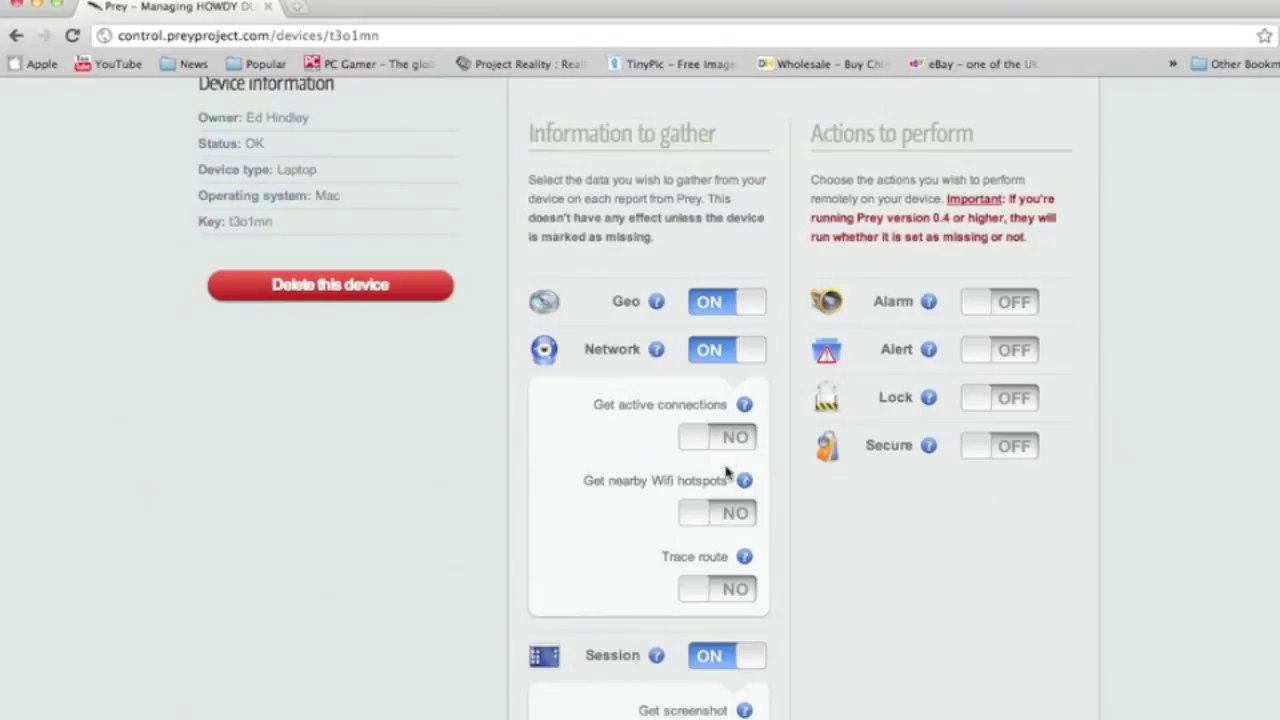
click(728, 589)
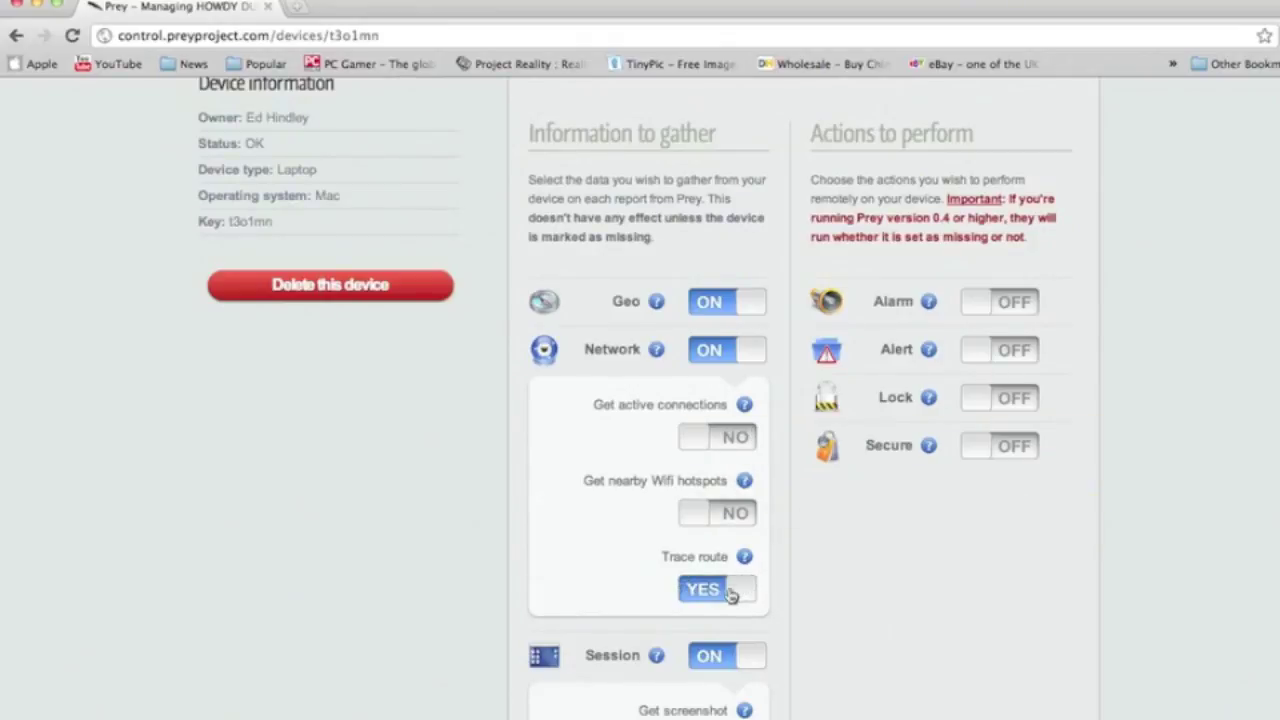
click(720, 515)
click(731, 442)
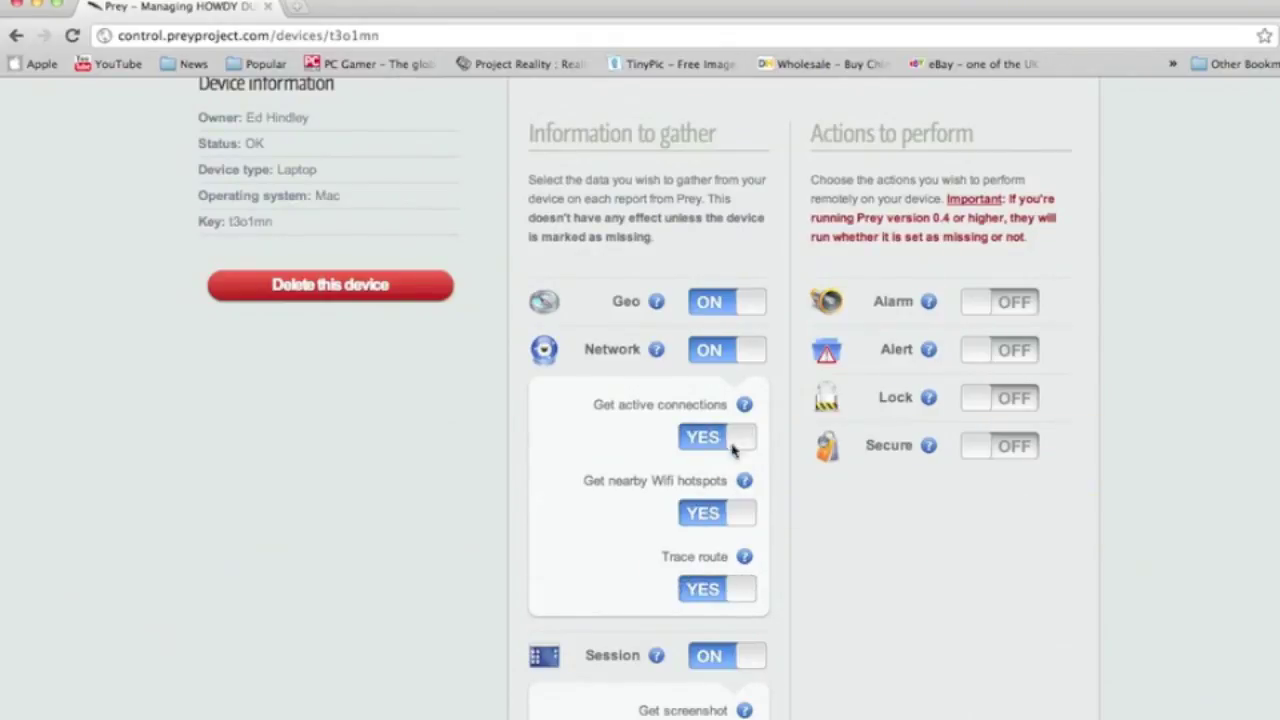
- Review the laptop's Session and Webcam options, then check its Missing setting and the Save changes option
scroll(730, 530, down, 10)
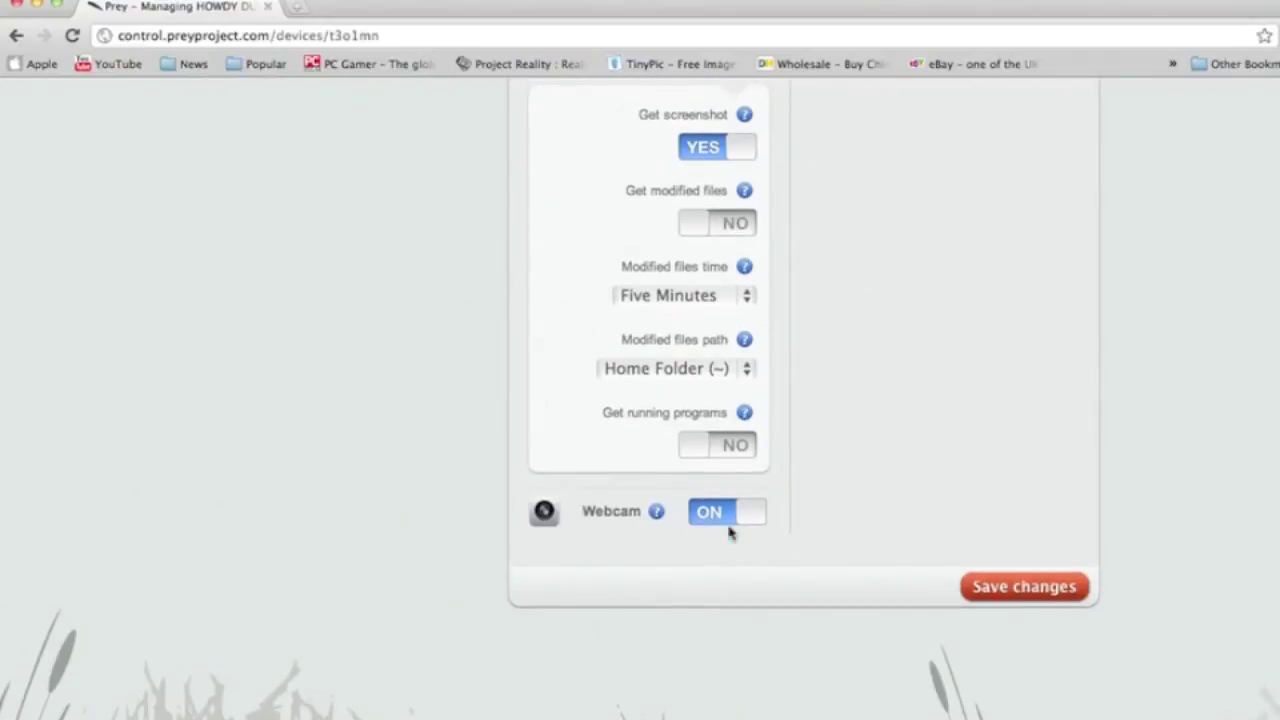
scroll(723, 560, up, 4)
scroll(720, 528, down, 4)
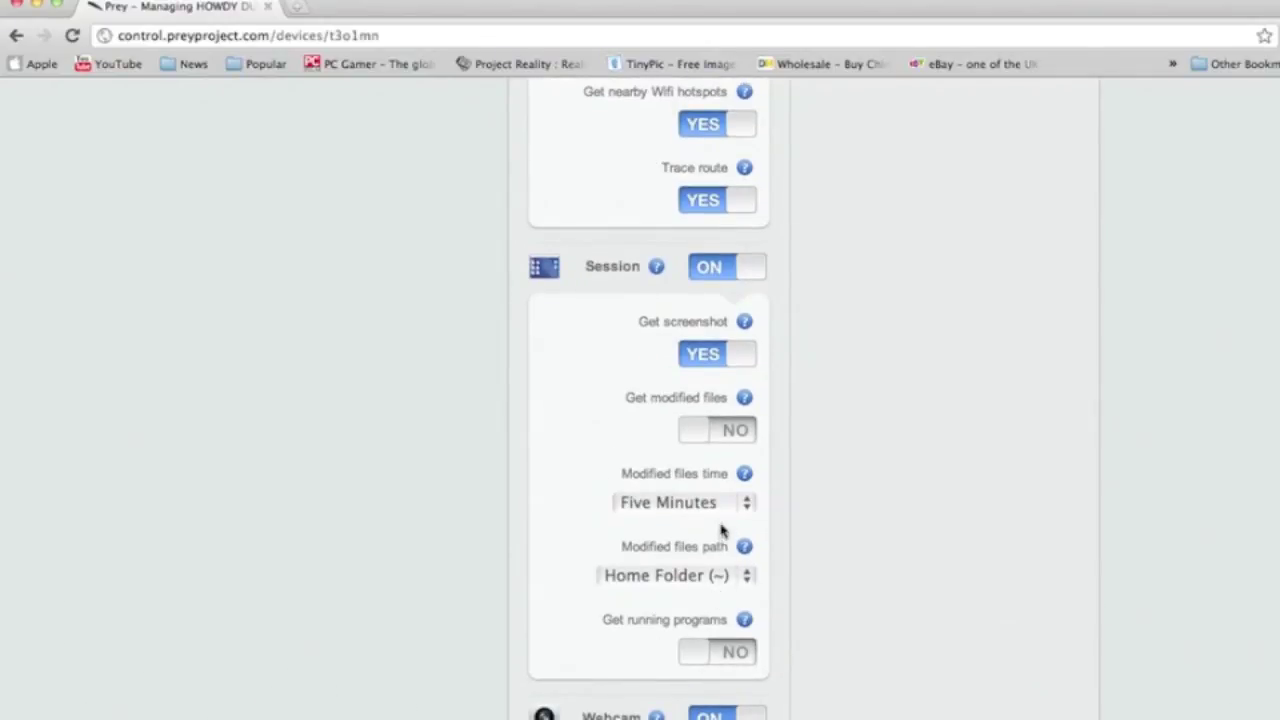
scroll(715, 605, up, 9)
scroll(716, 605, up, 5)
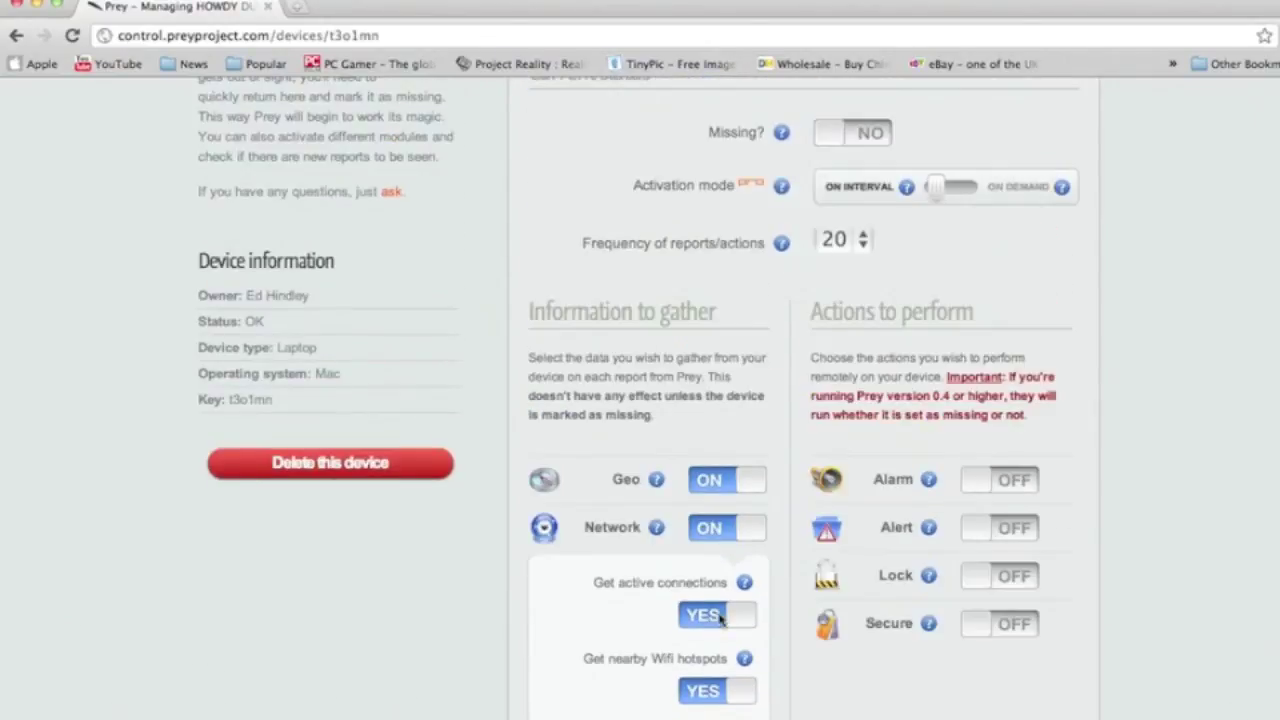
scroll(480, 522, up, 2)
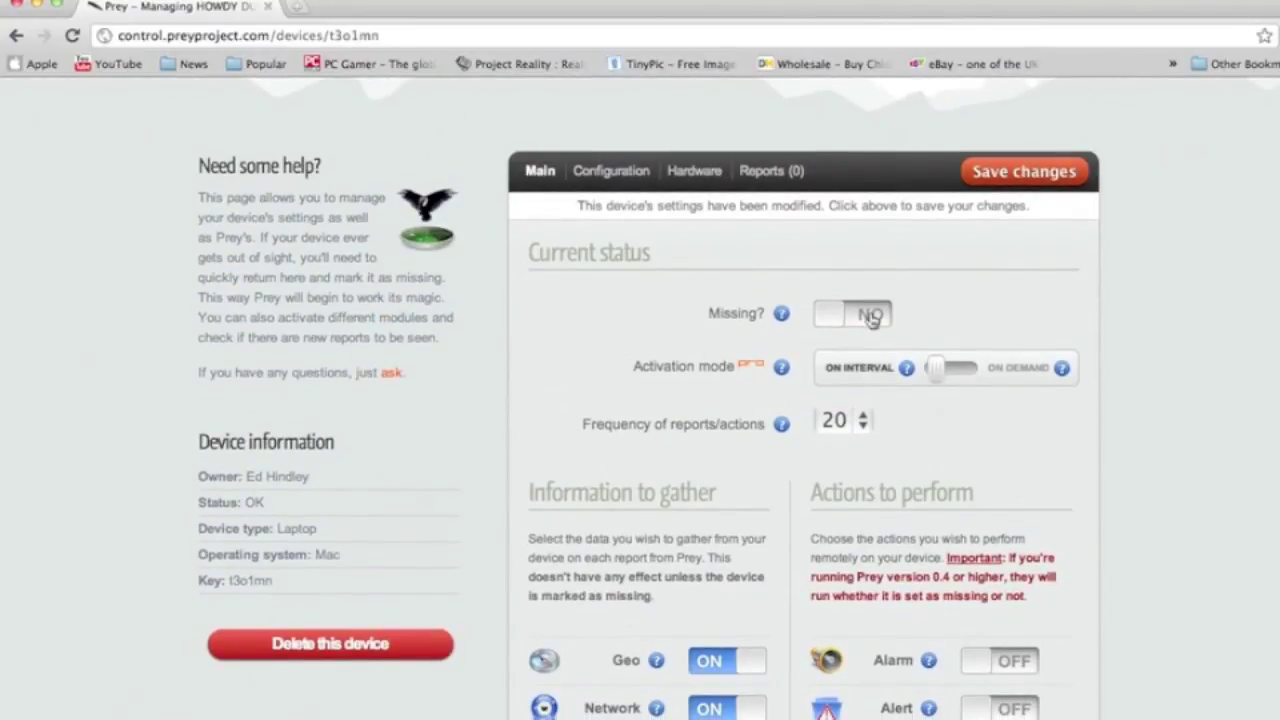
scroll(886, 350, down, 1)
scroll(886, 344, down, 1)
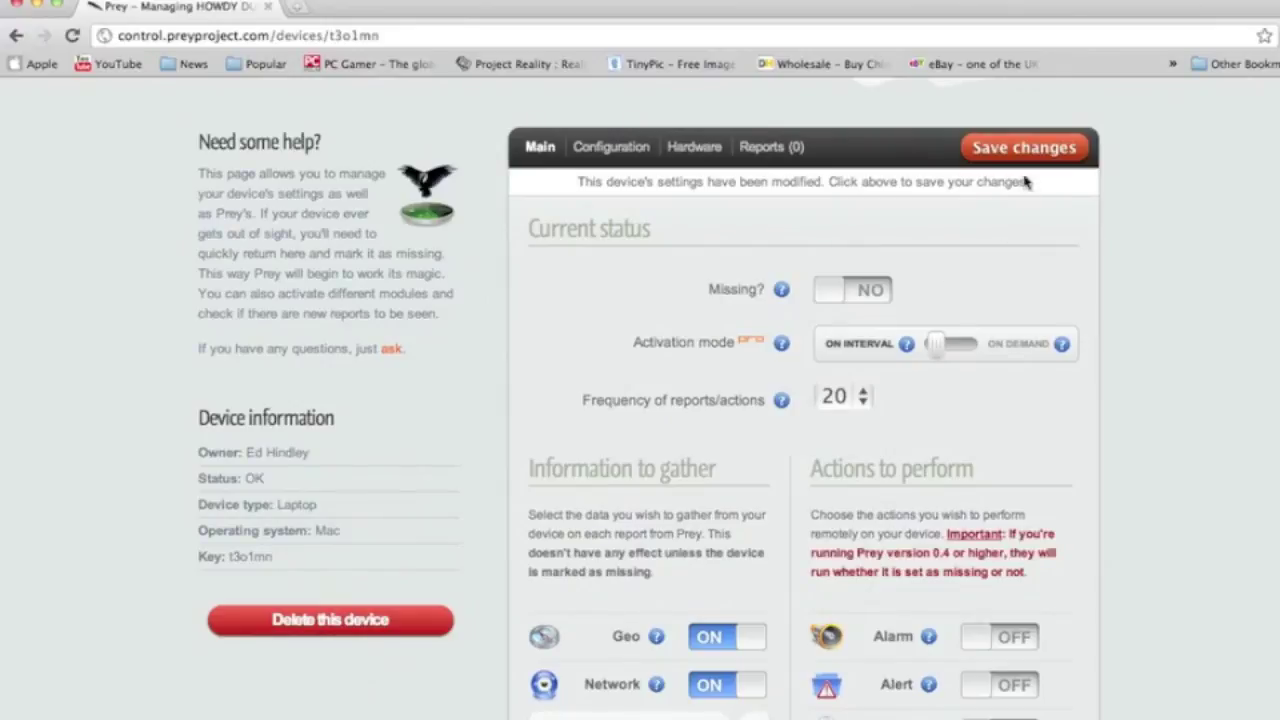